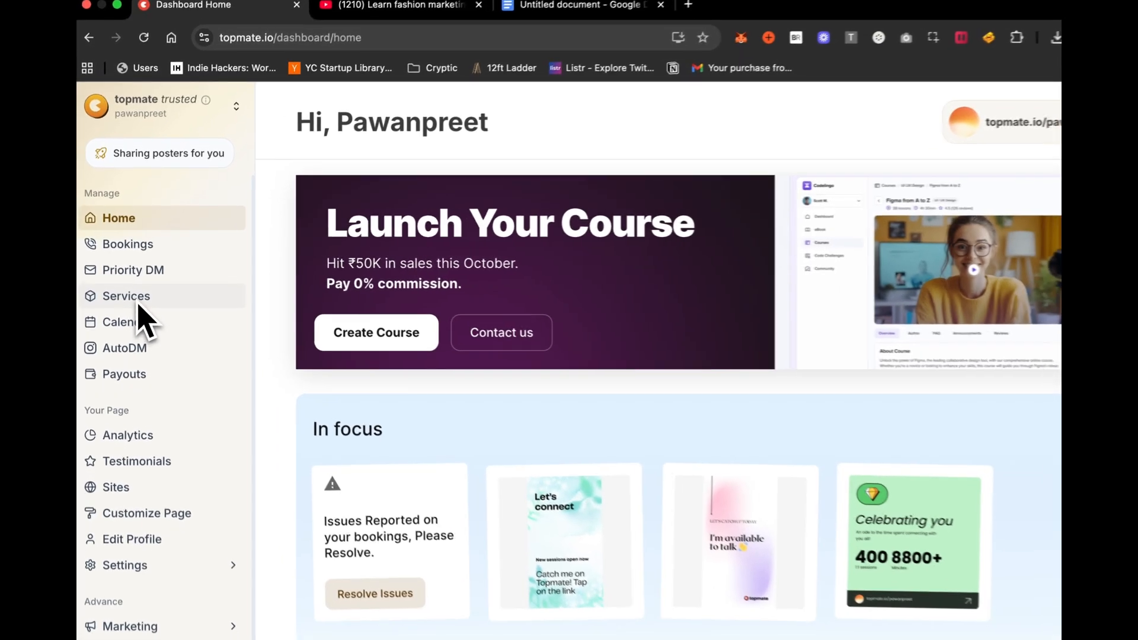
Step: Create a new service under Products/Courses with product type Course and the title "Fashion Design Course"
left_click(148, 288)
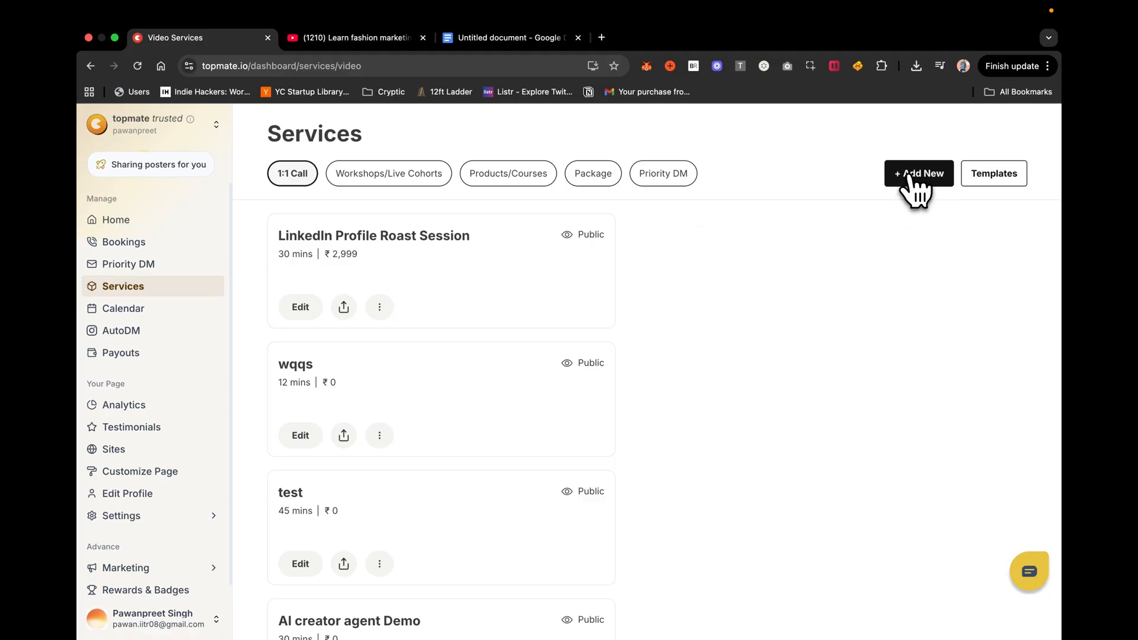
left_click(913, 178)
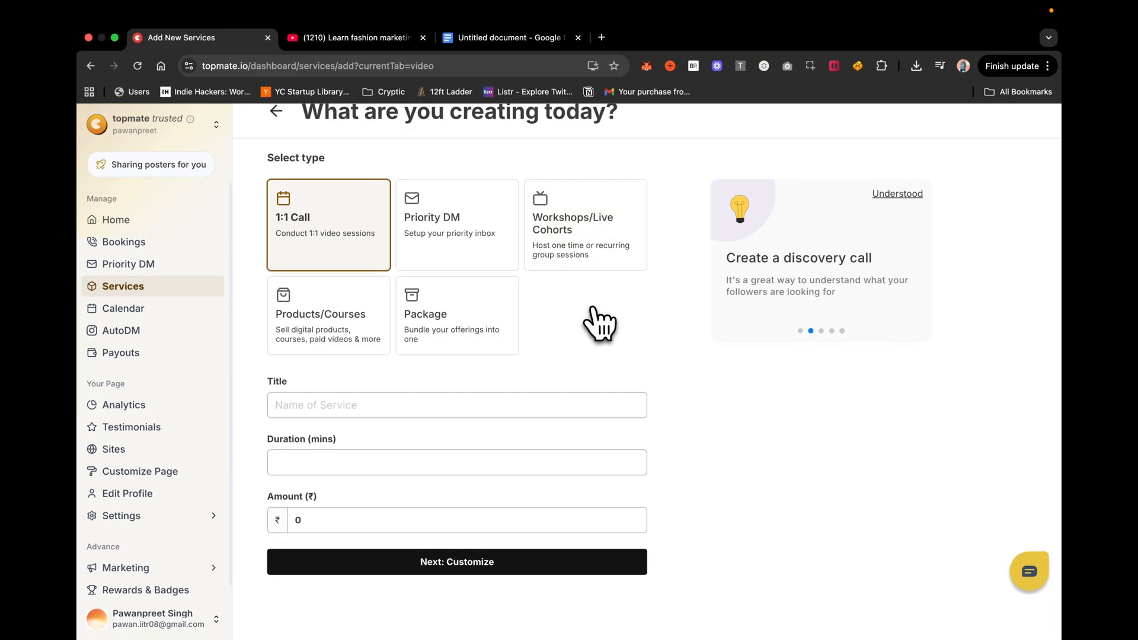
left_click(350, 345)
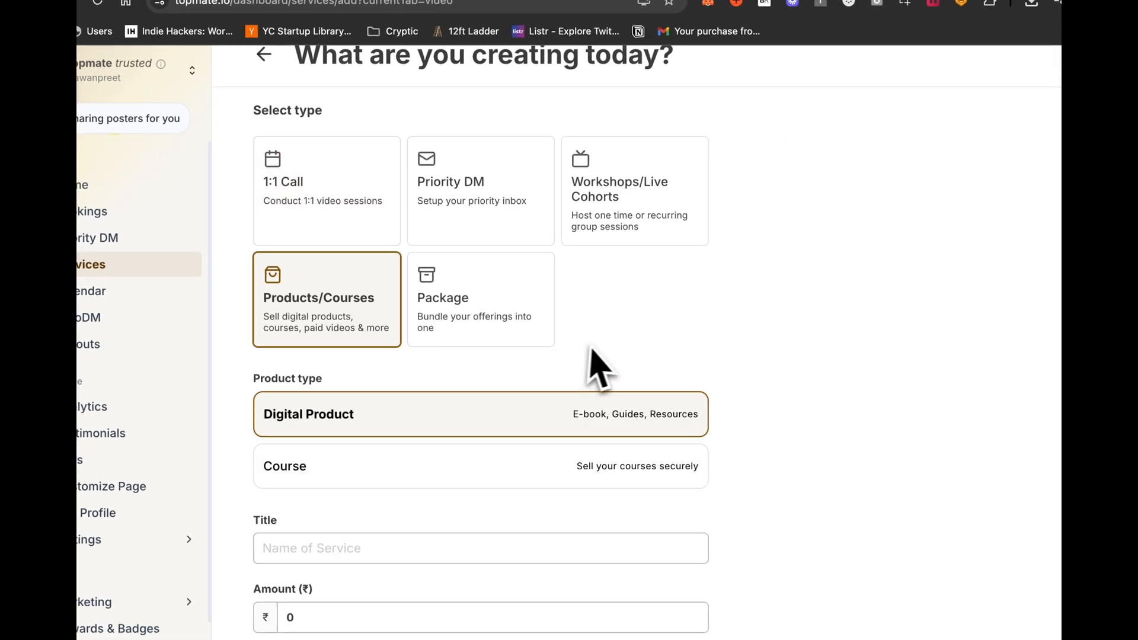
scroll(546, 453, "down", 1)
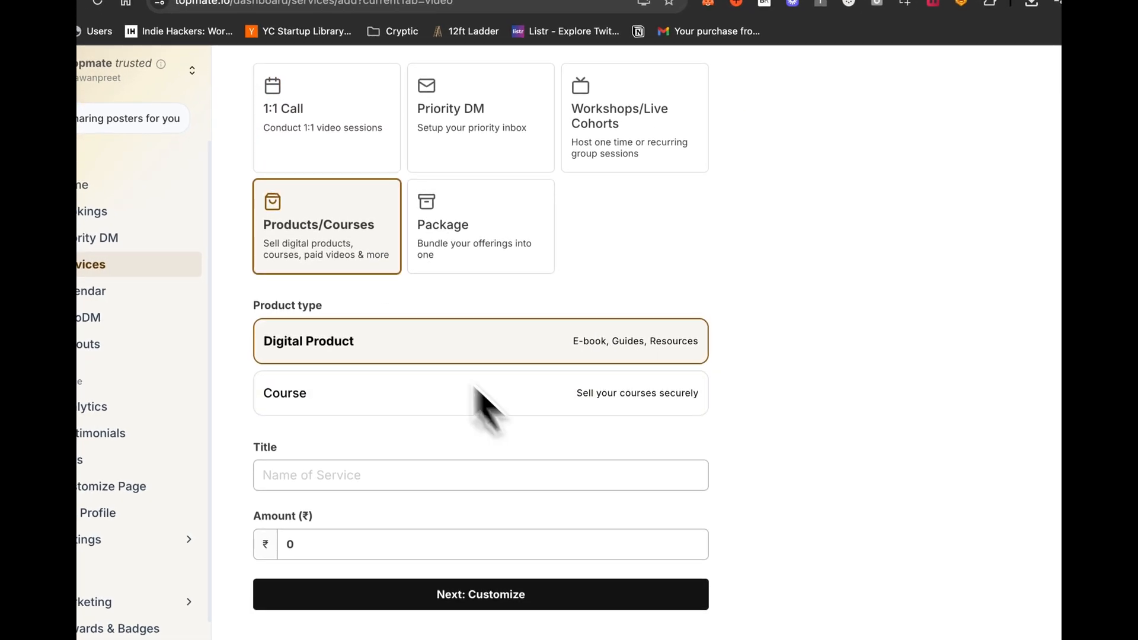
left_click(392, 407)
left_click(390, 476)
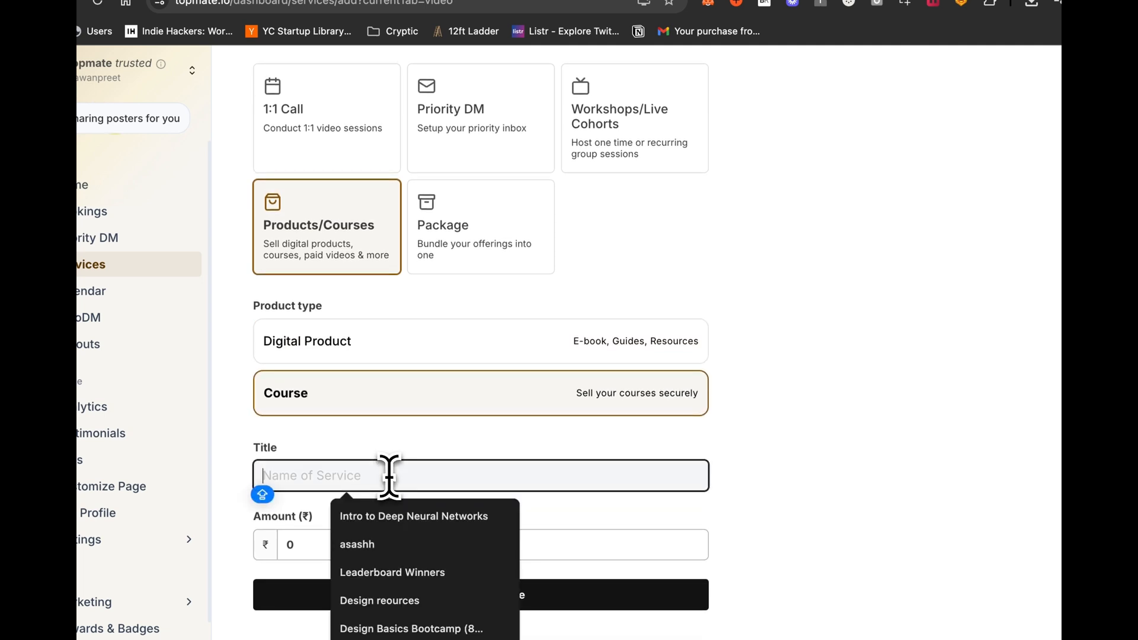
type("Fashion Design Course")
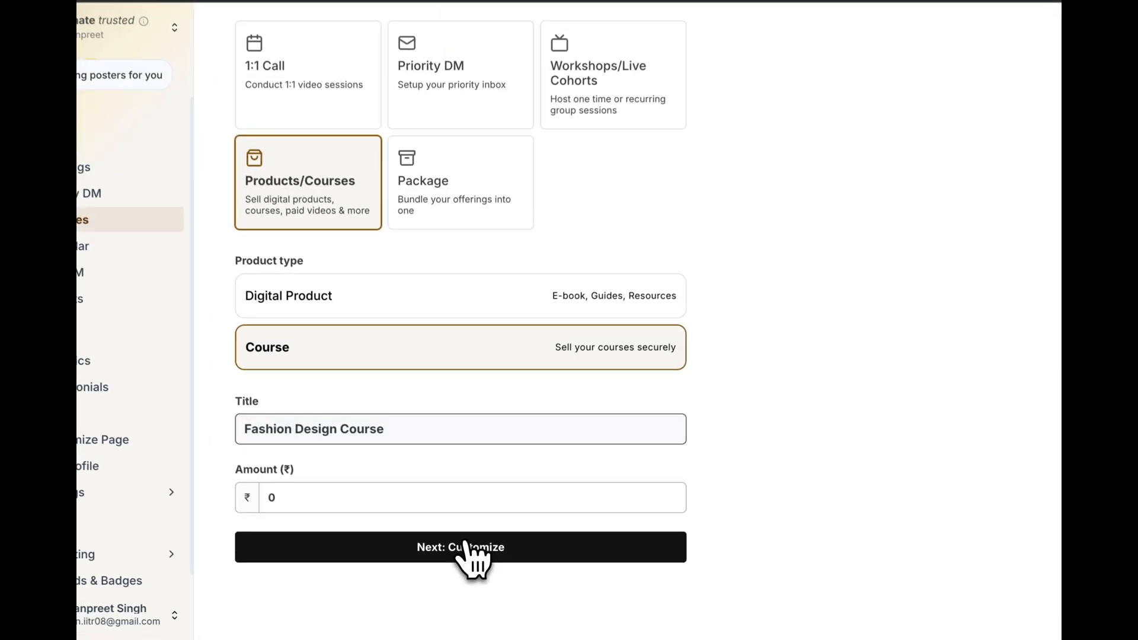
left_click(462, 561)
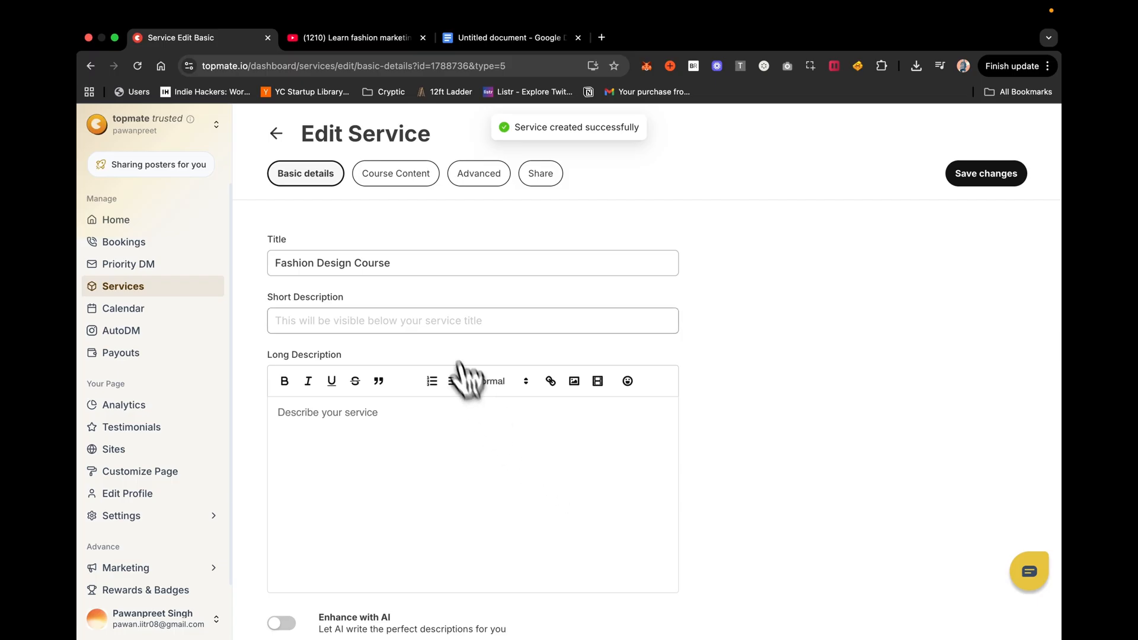
Step: Look through the new course's basic details, including description and pricing, and open its course content
scroll(690, 364, "down", 1)
scroll(696, 376, "down", 6)
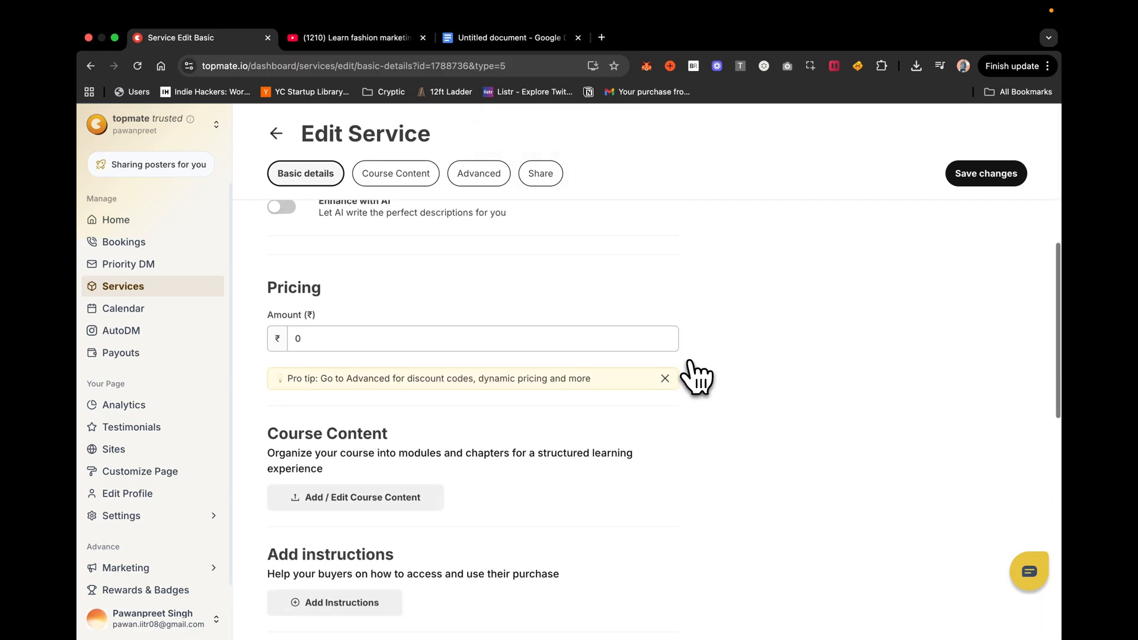
scroll(697, 377, "up", 5)
scroll(690, 363, "up", 1)
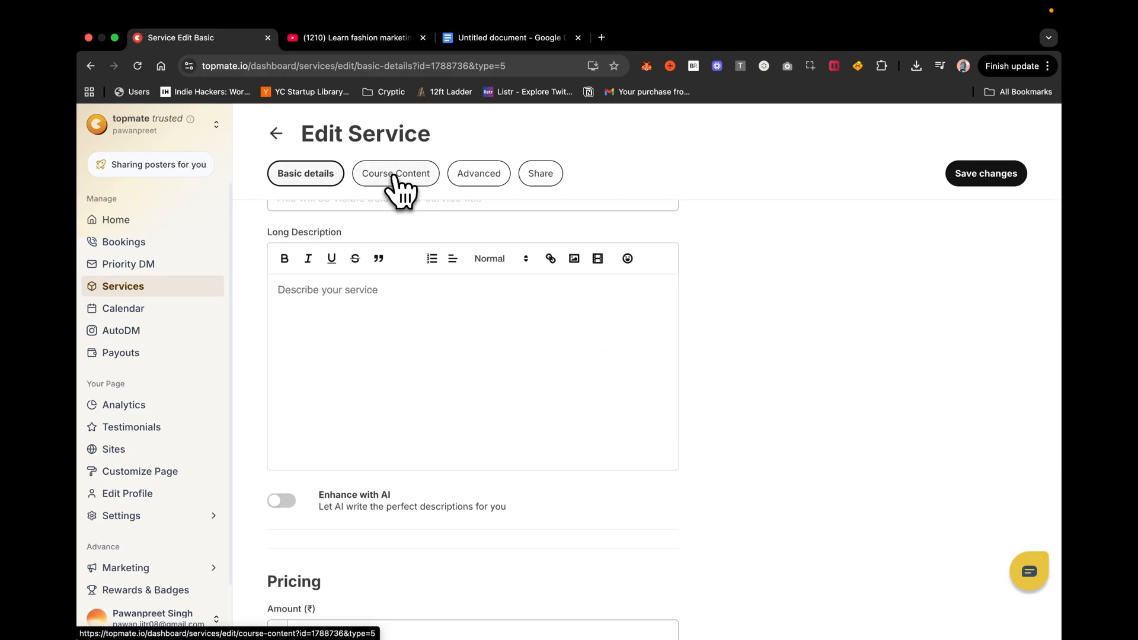
scroll(415, 213, "up", 2)
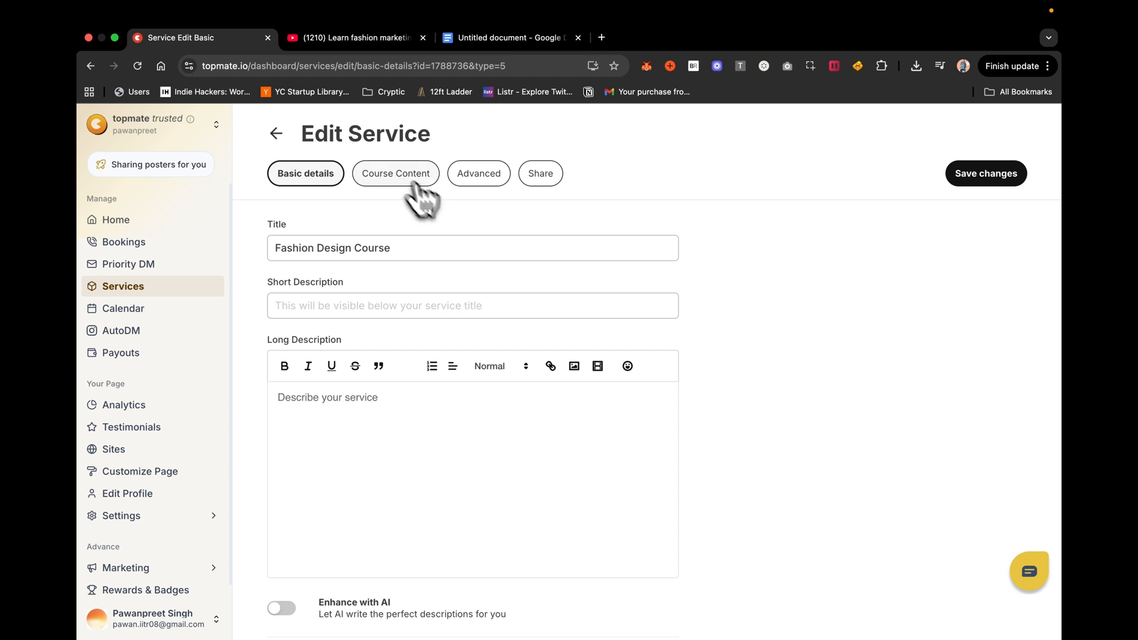
scroll(518, 318, "down", 10)
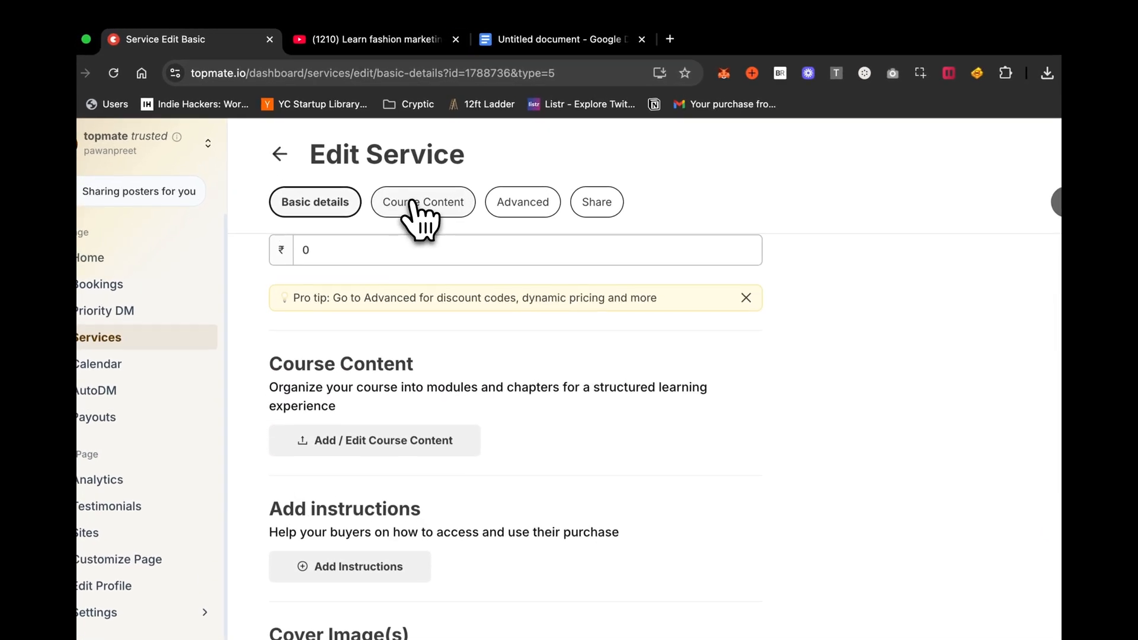
left_click(478, 212)
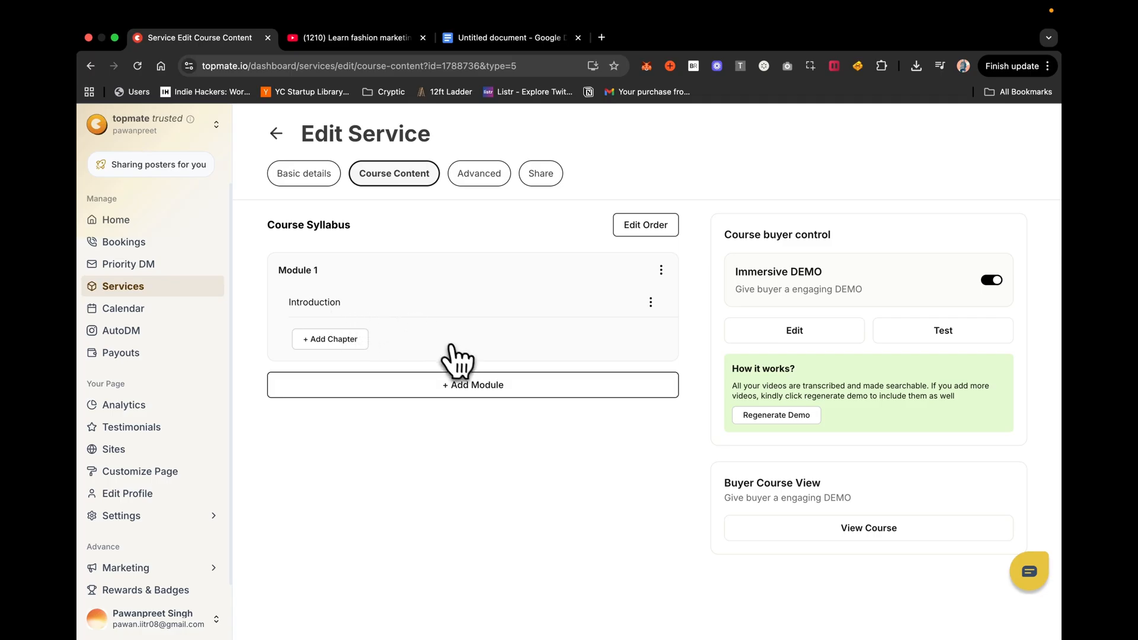
Step: Rename Module 1 in the course syllabus to "Introduction" and save the change
left_click(661, 270)
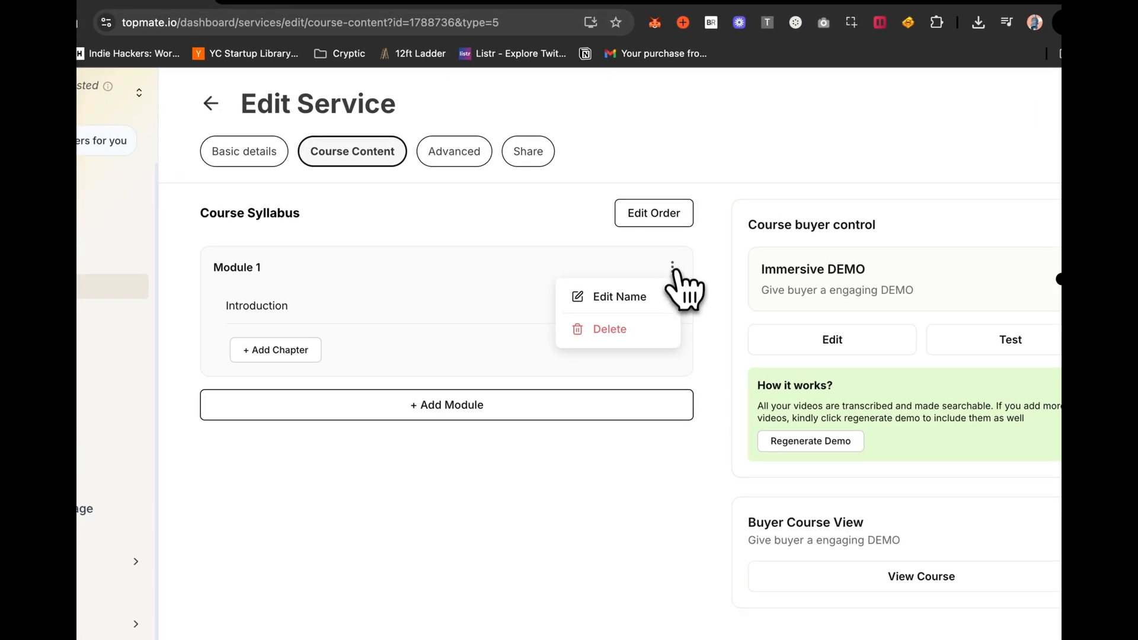
left_click(628, 297)
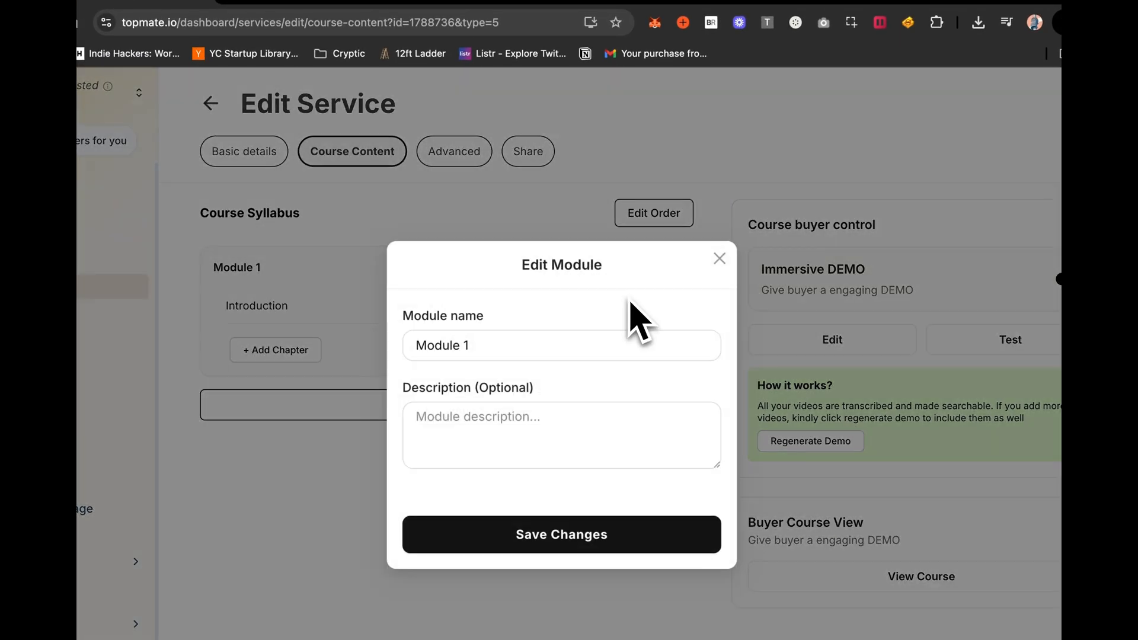
double_click(492, 347)
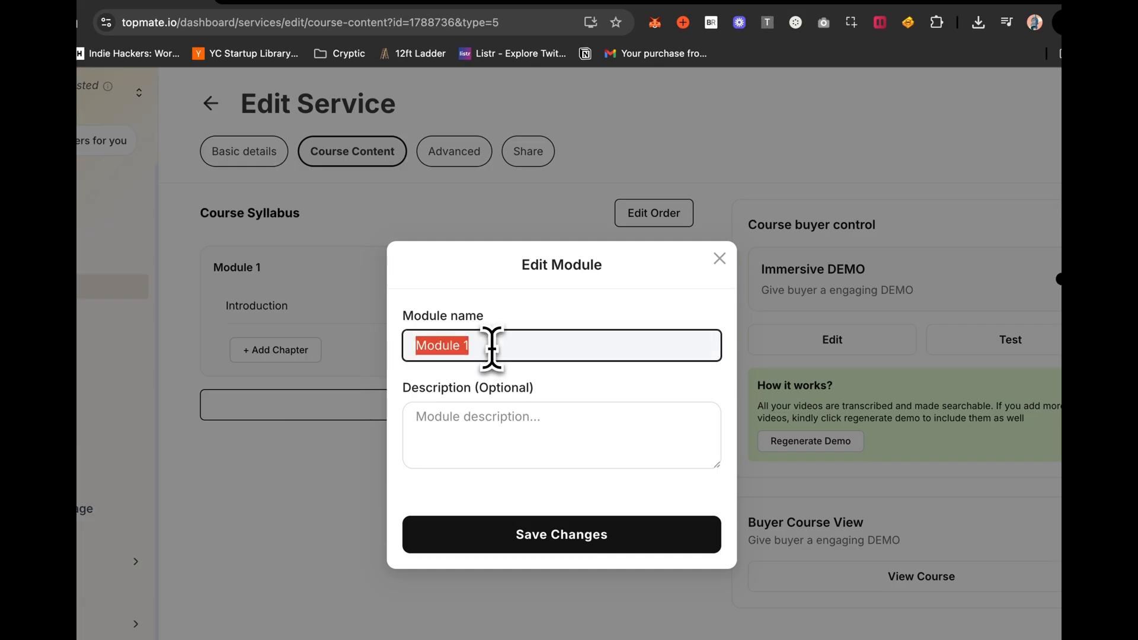
type("Introd")
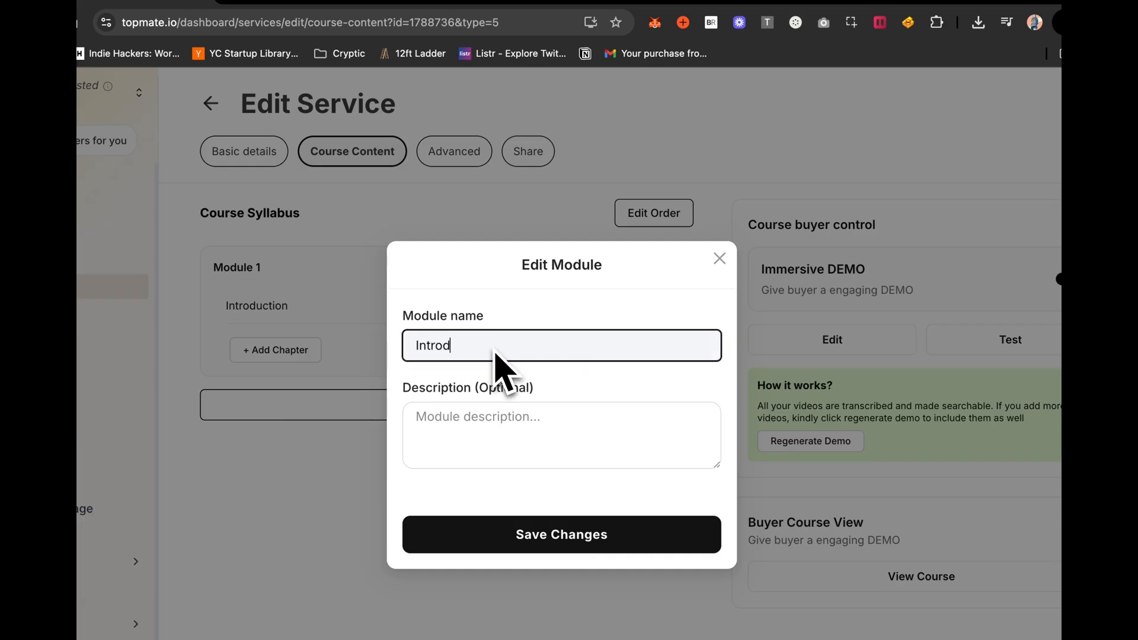
type("cution")
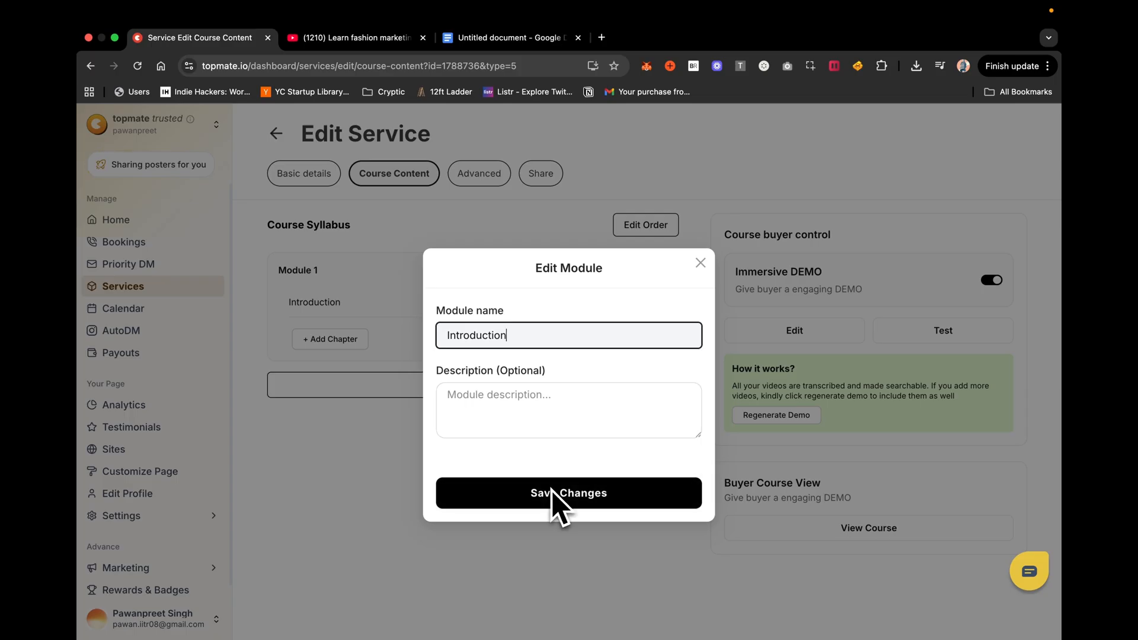
left_click(552, 492)
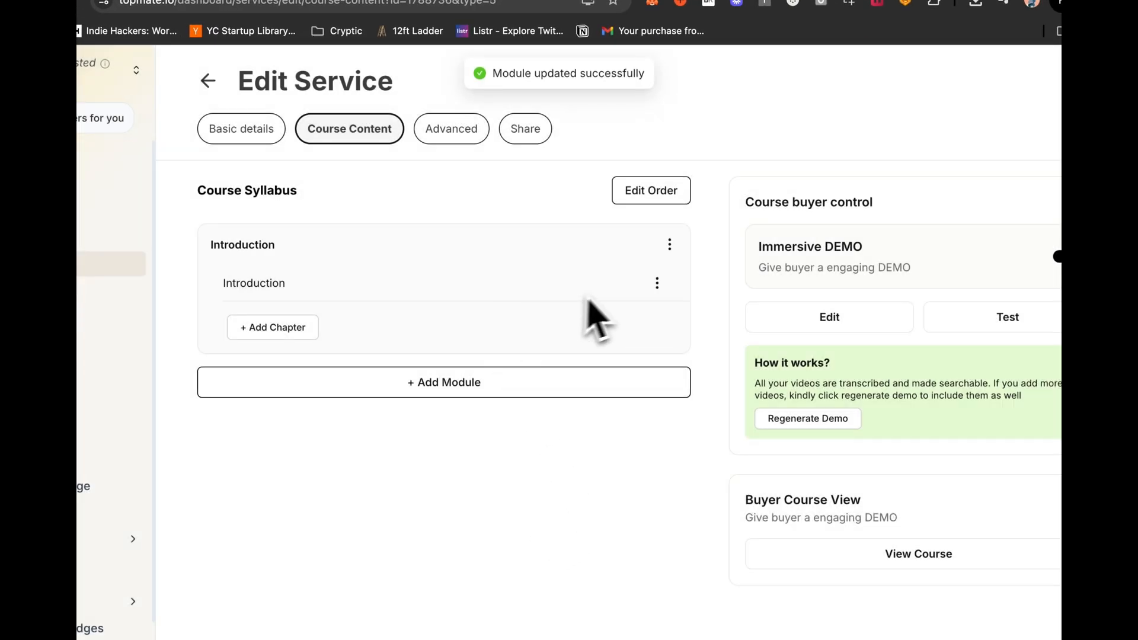
Step: Edit the Introduction chapter and upload videoplayback.mp4 from the Desktop's Course folder as its chapter video
left_click(658, 284)
left_click(598, 316)
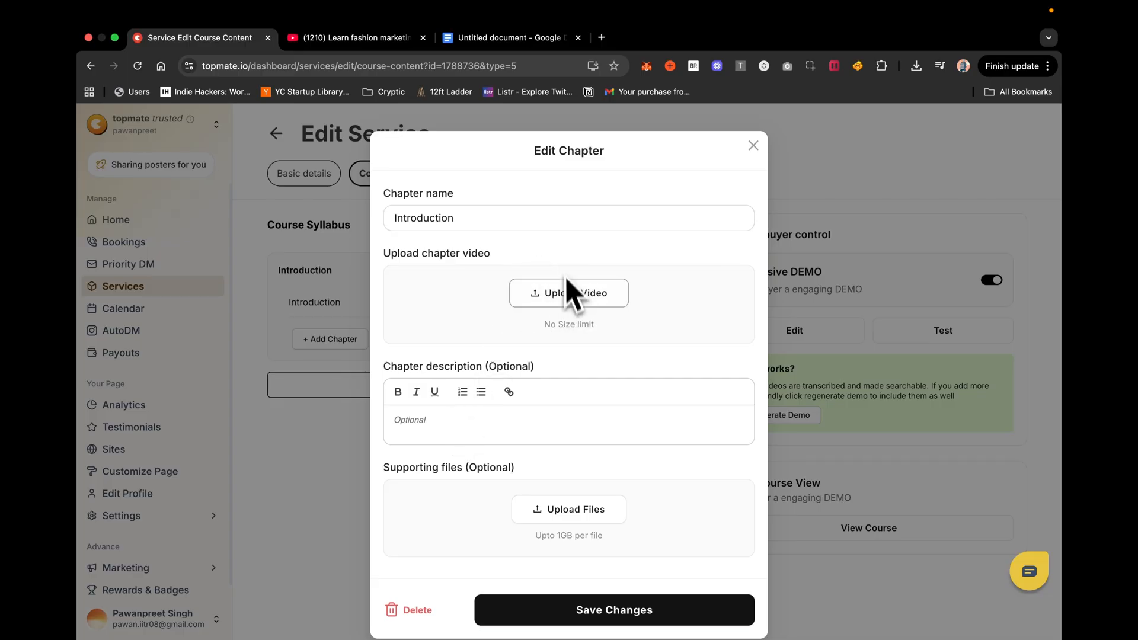
left_click(569, 293)
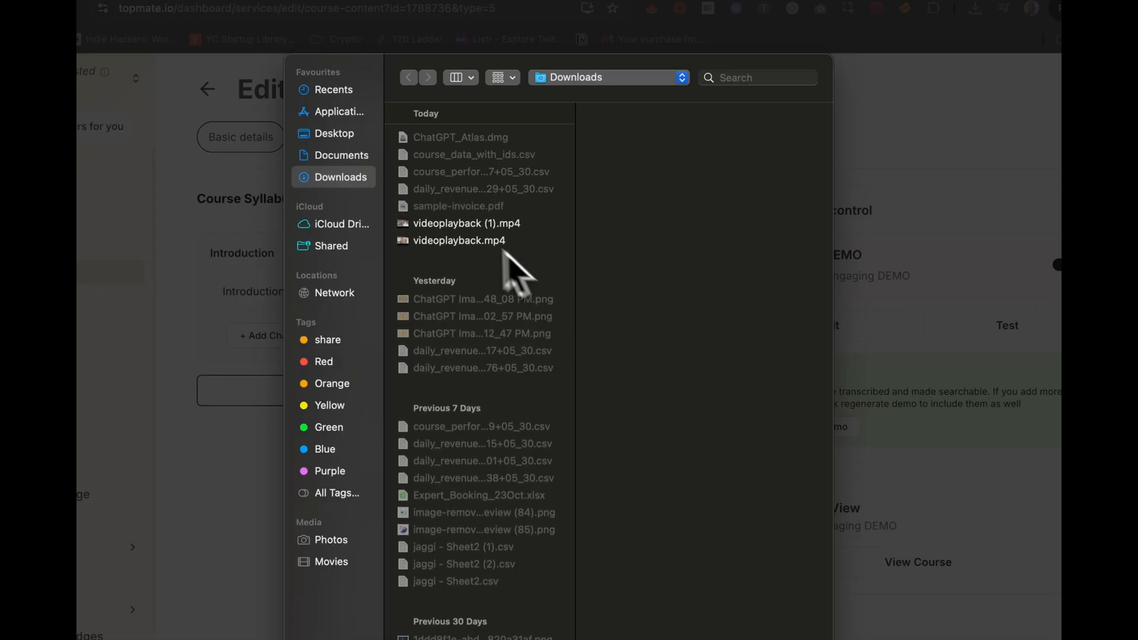
left_click(350, 136)
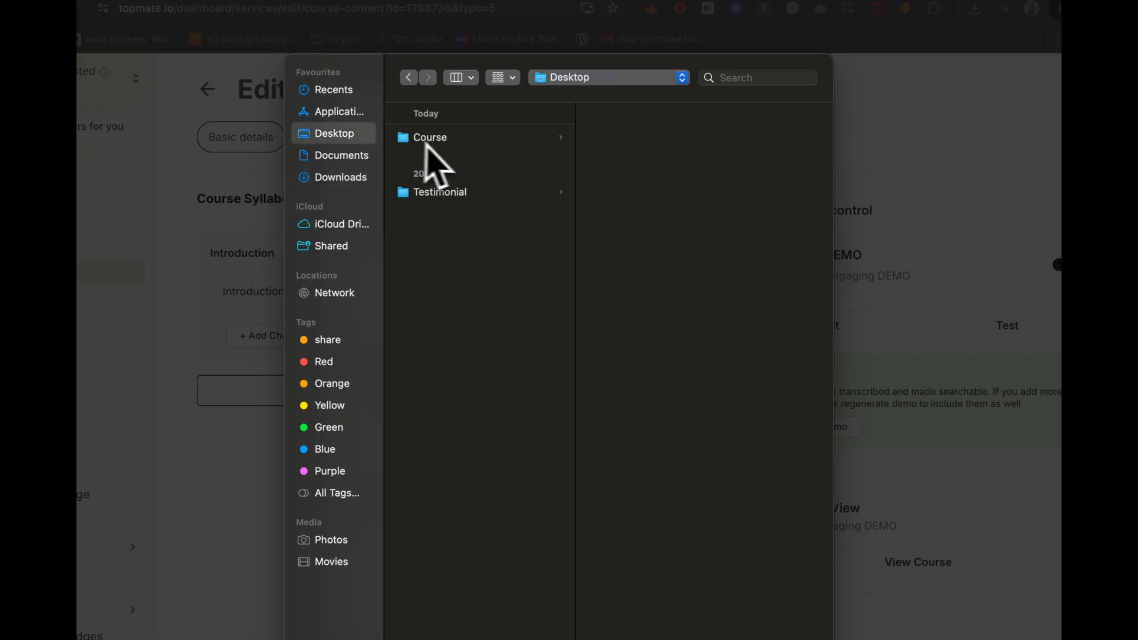
left_click(445, 137)
left_click(650, 172)
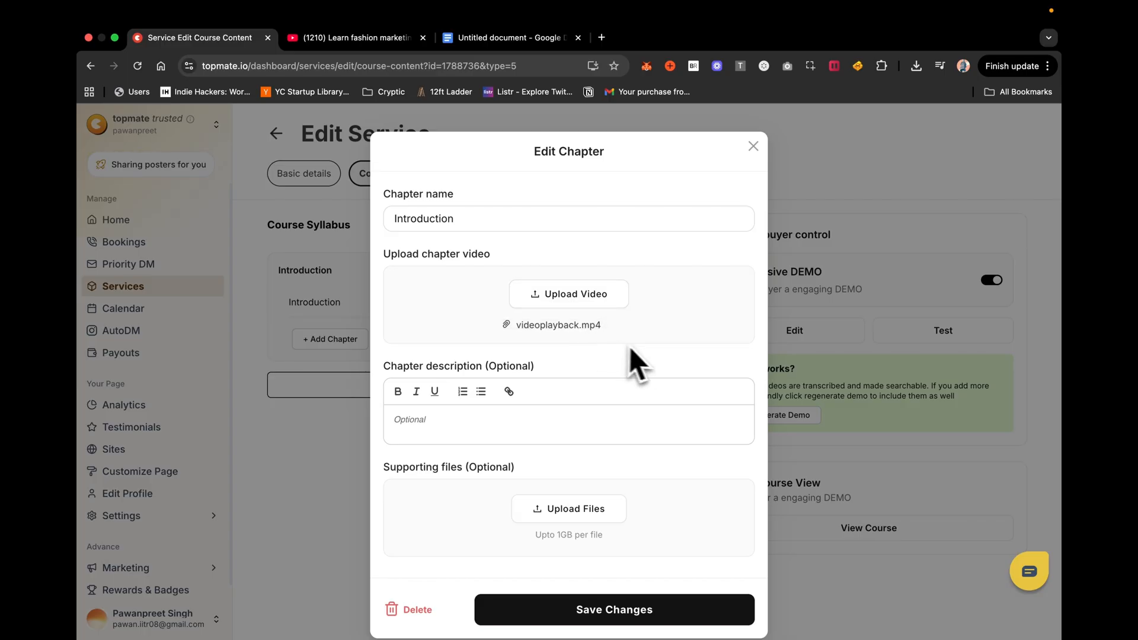
Step: Attach sample-invoice.pdf from the Course folder as a supporting file of the Introduction chapter and save the chapter
left_click(572, 509)
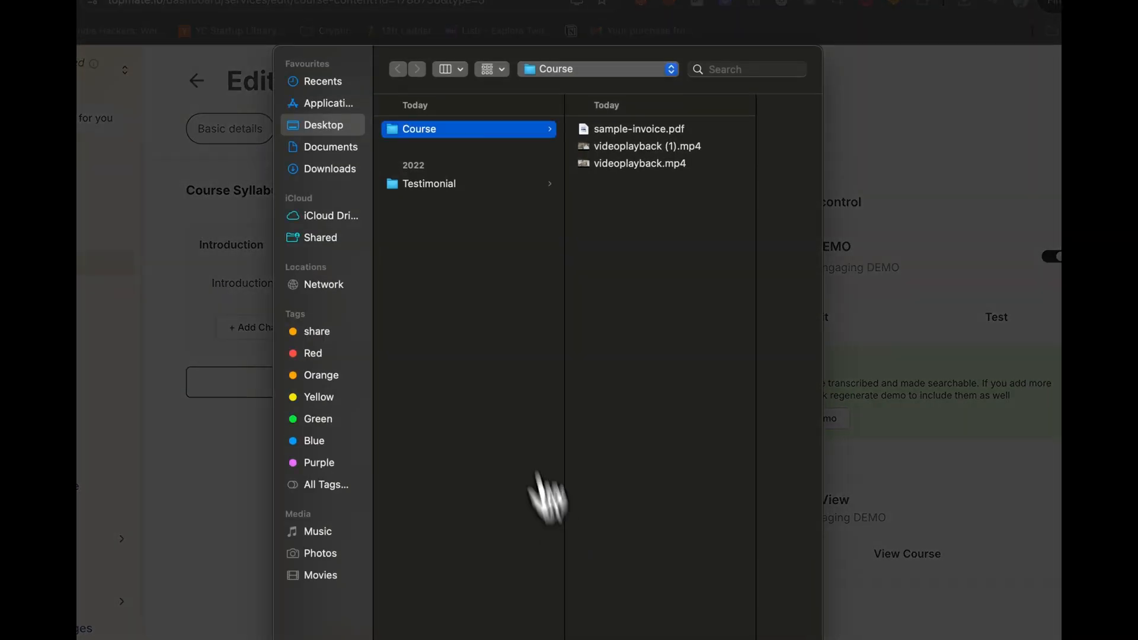
left_click(622, 130)
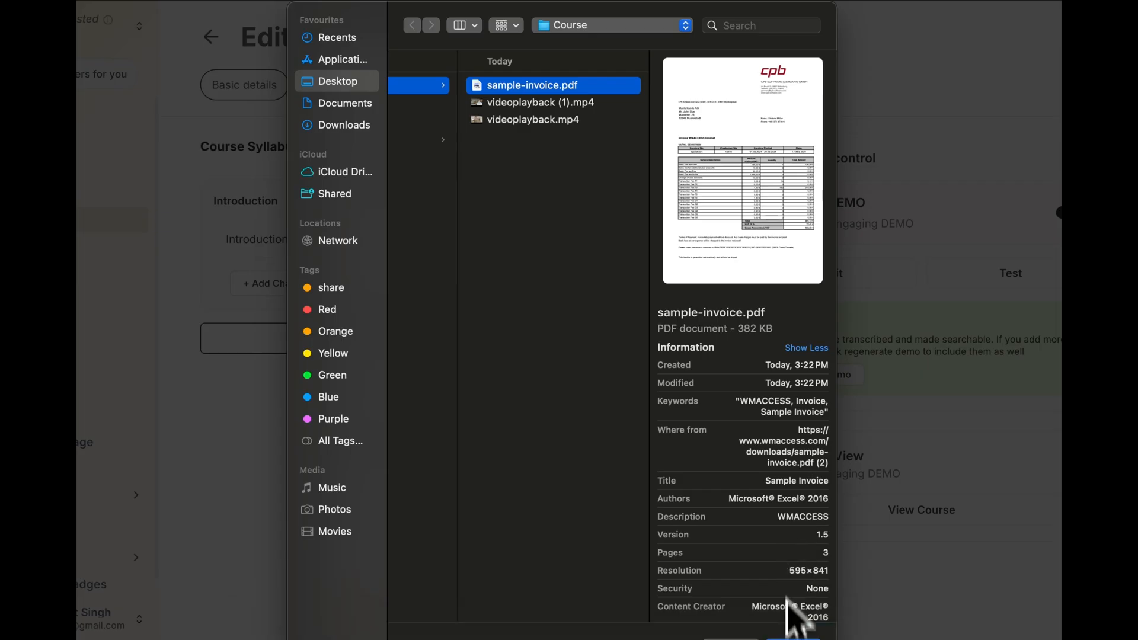
left_click(793, 639)
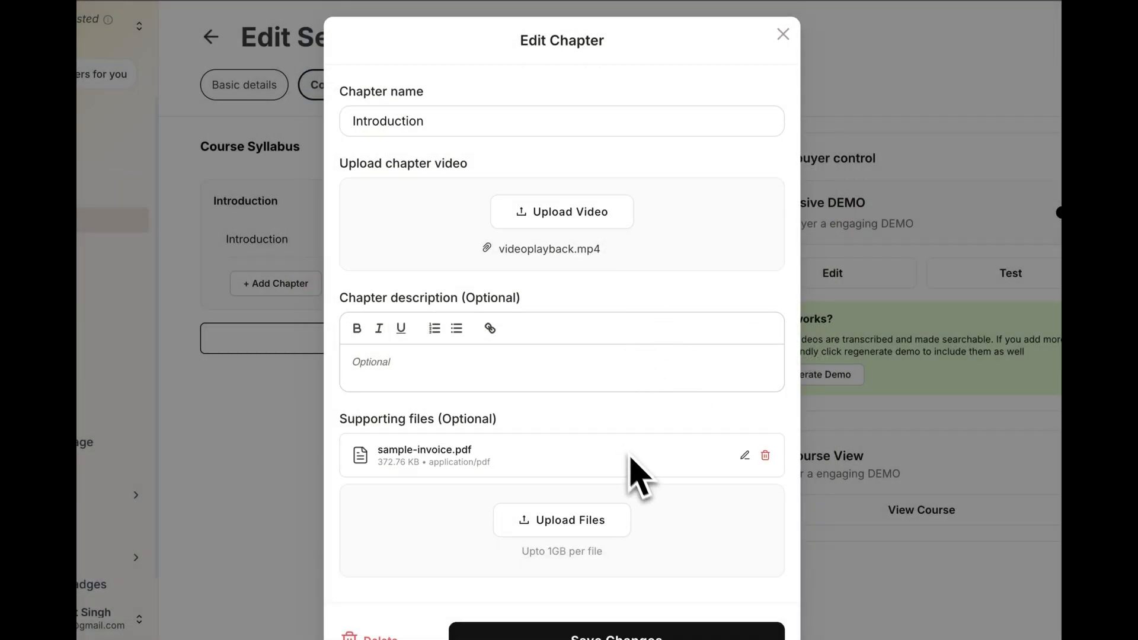
scroll(611, 490, "down", 1)
left_click(611, 611)
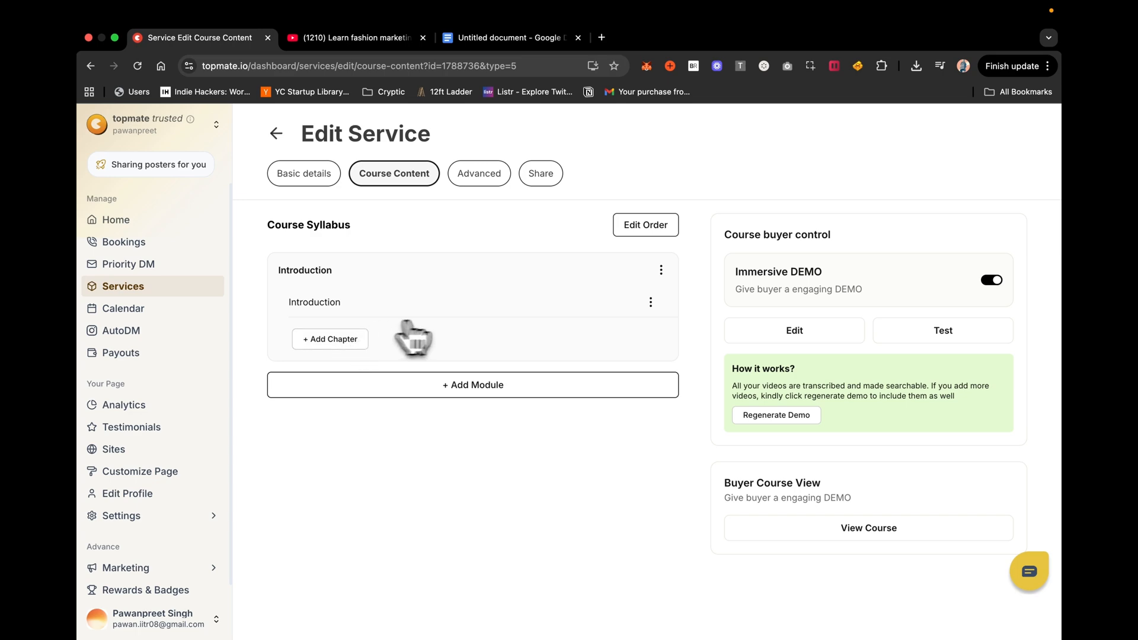
Step: Add a PDF chapter named "Introduction 2" to the Introduction module, with sample-invoice.pdf as its document
left_click(349, 339)
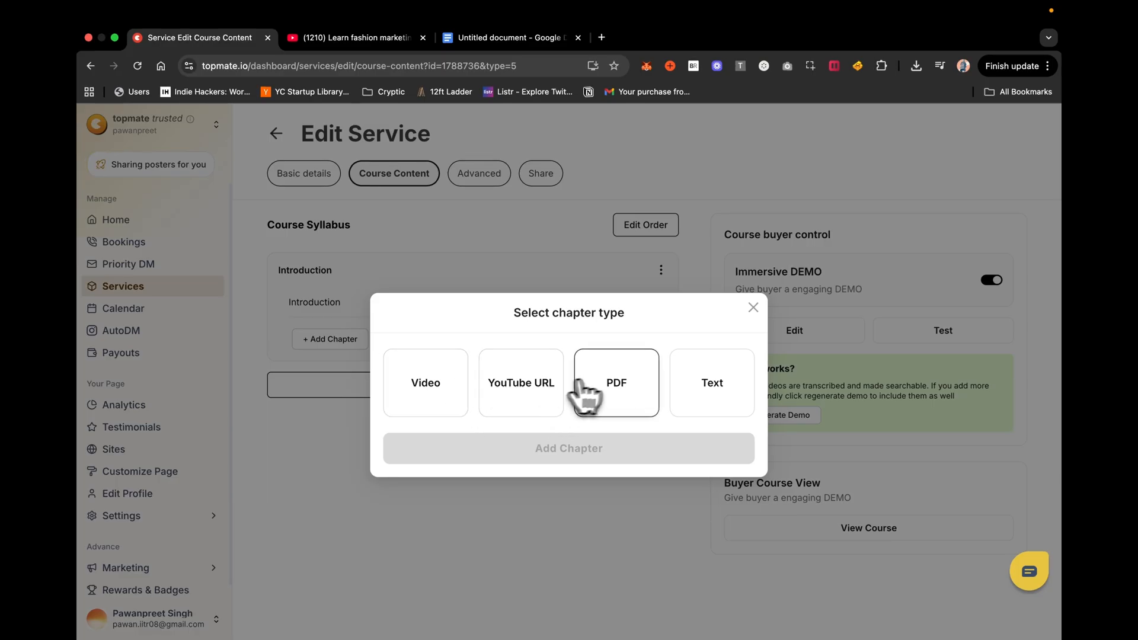
left_click(627, 391)
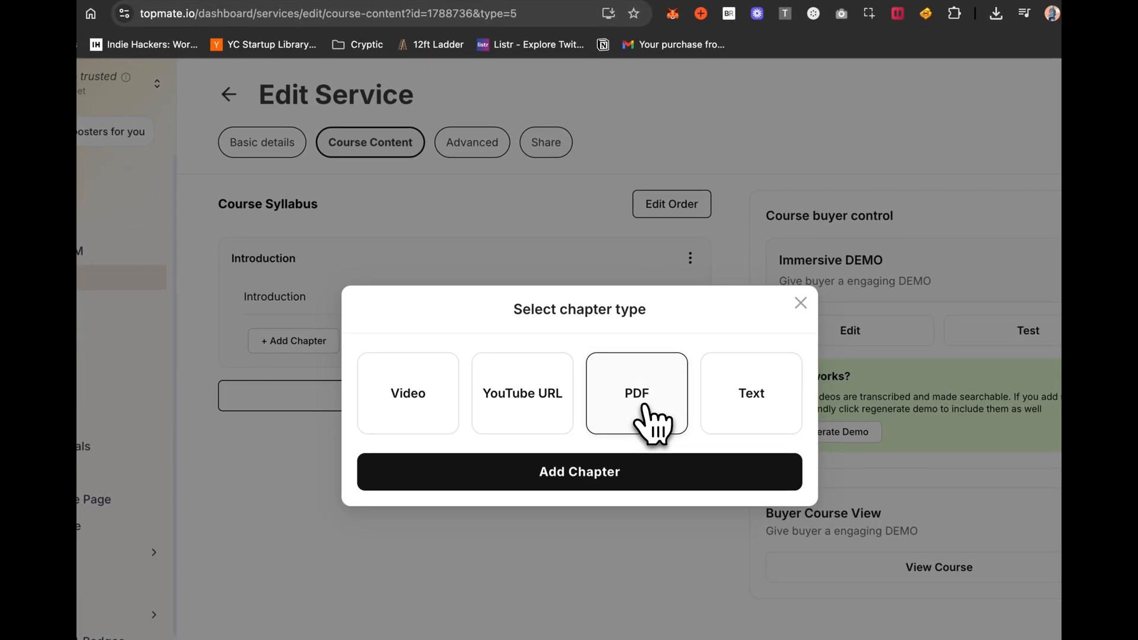
left_click(585, 453)
left_click(451, 195)
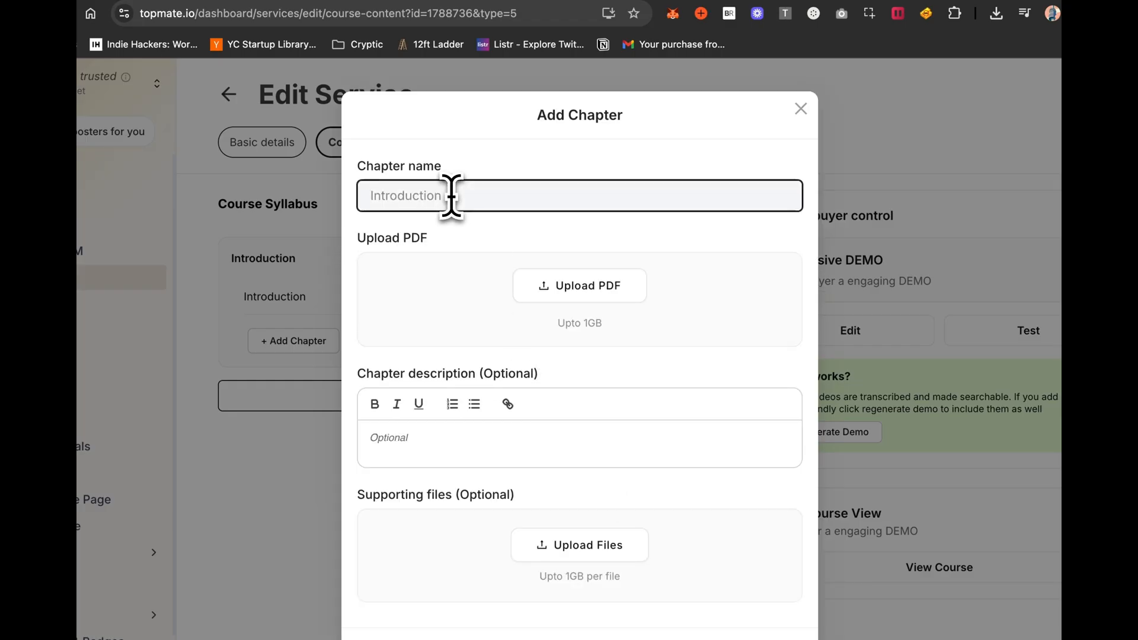
type("Introduction 2")
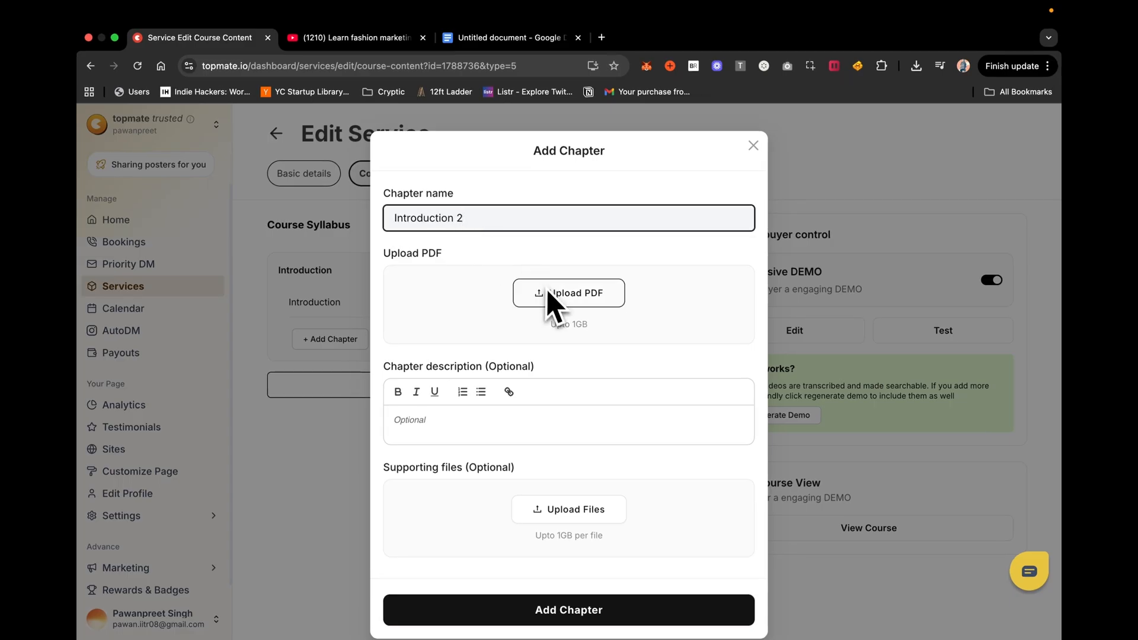
left_click(560, 295)
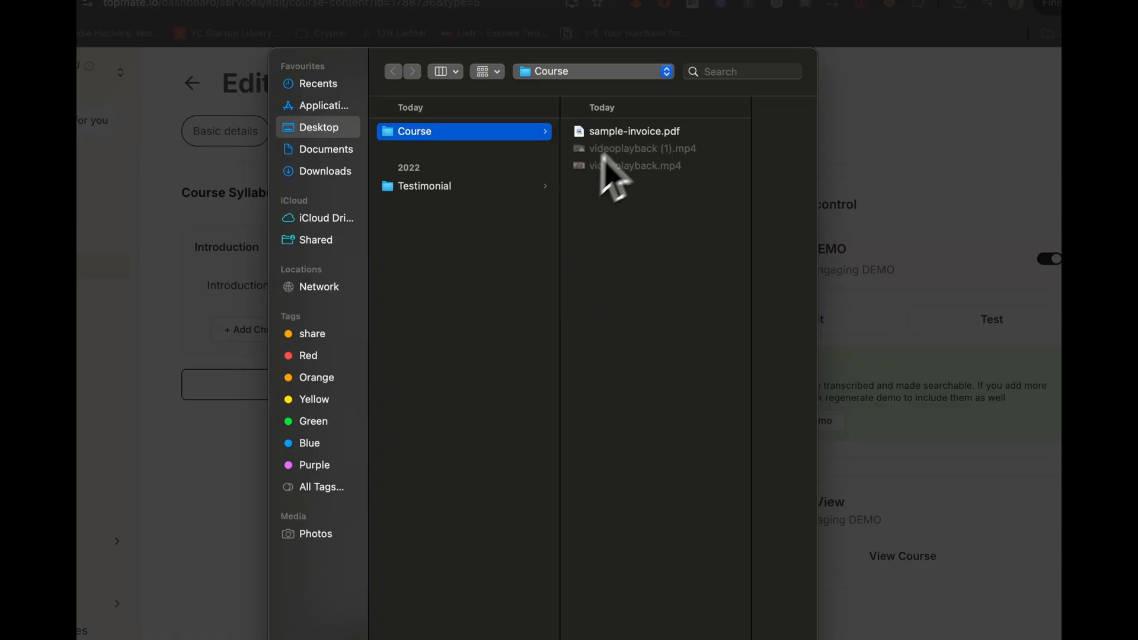
left_click(633, 132)
left_click(770, 629)
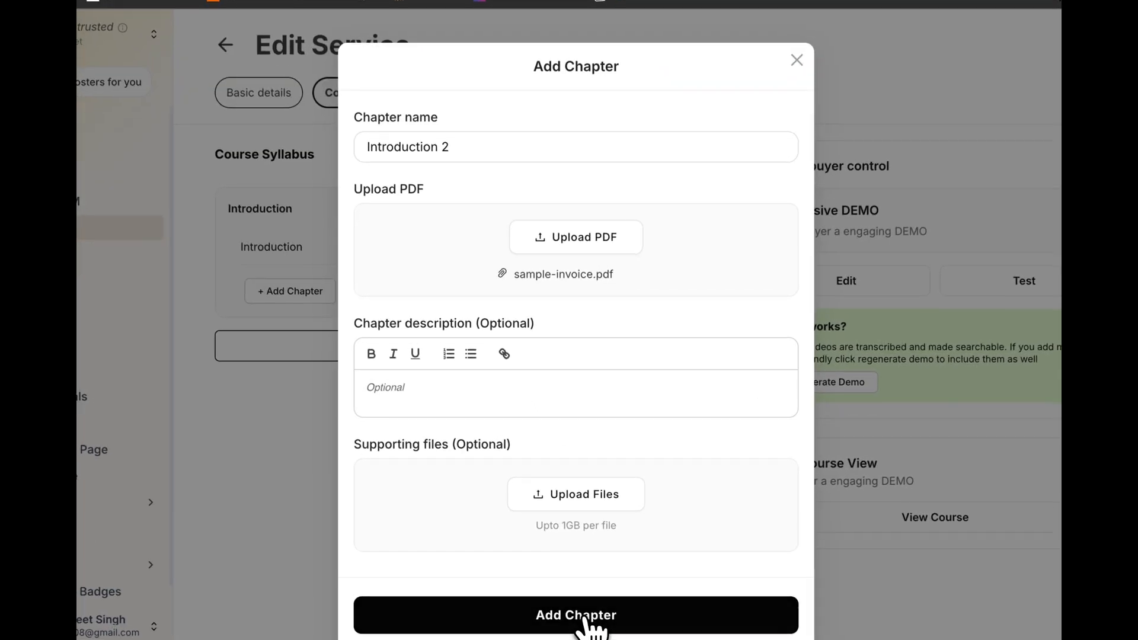
left_click(584, 618)
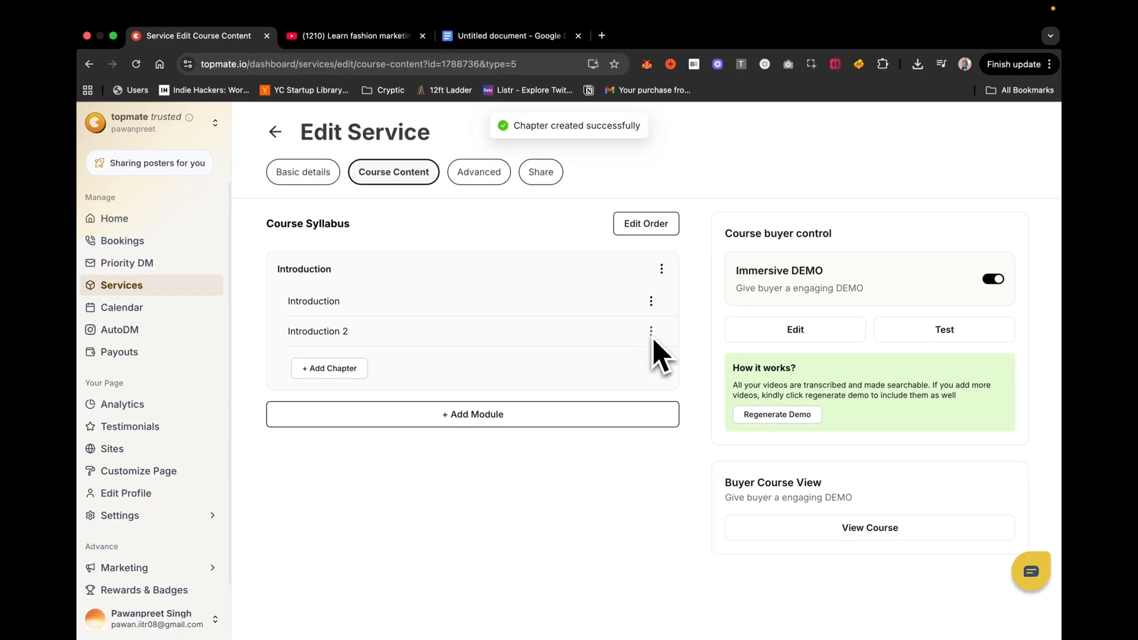
Step: Add a new module named "Basics of Fashion Design" to the course syllabus
left_click(527, 422)
left_click(533, 324)
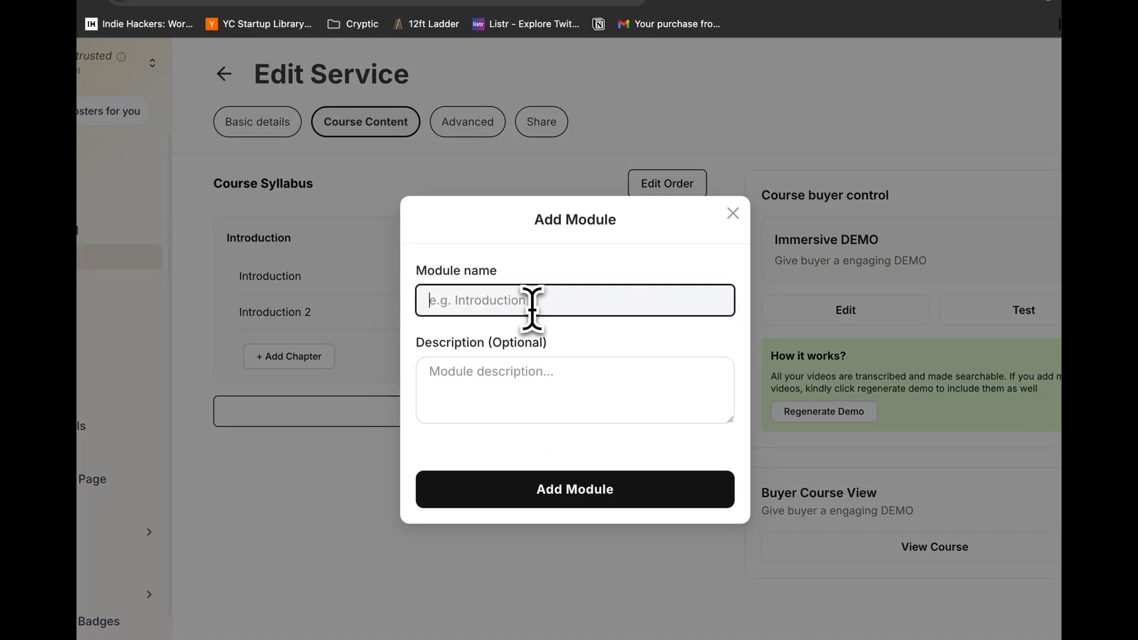
type("Basics of Fashion D")
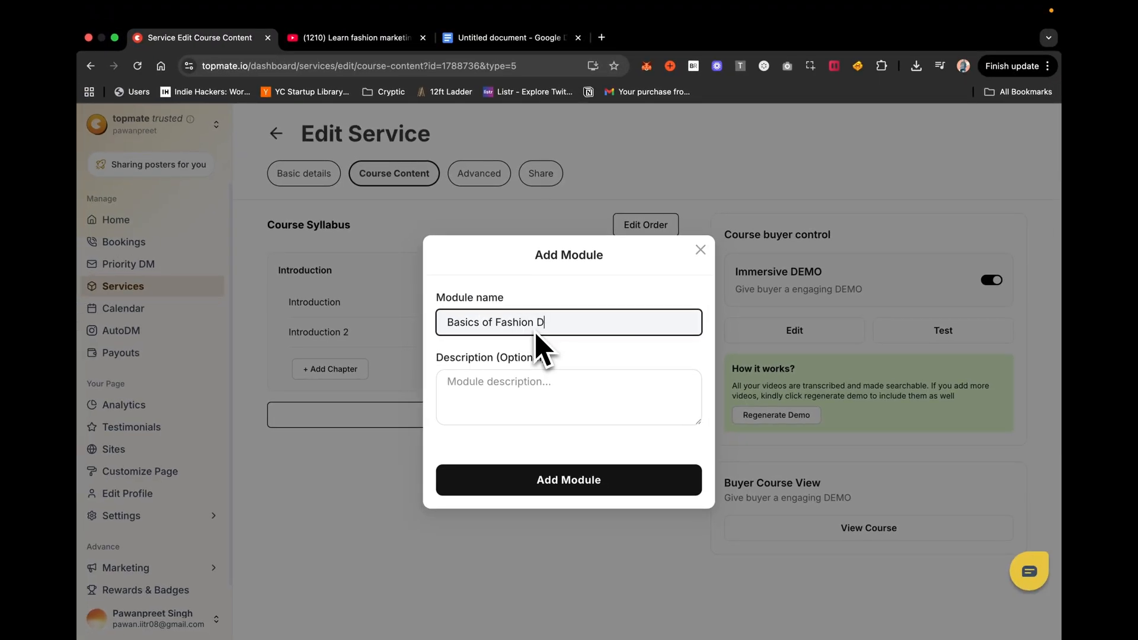
left_click(557, 479)
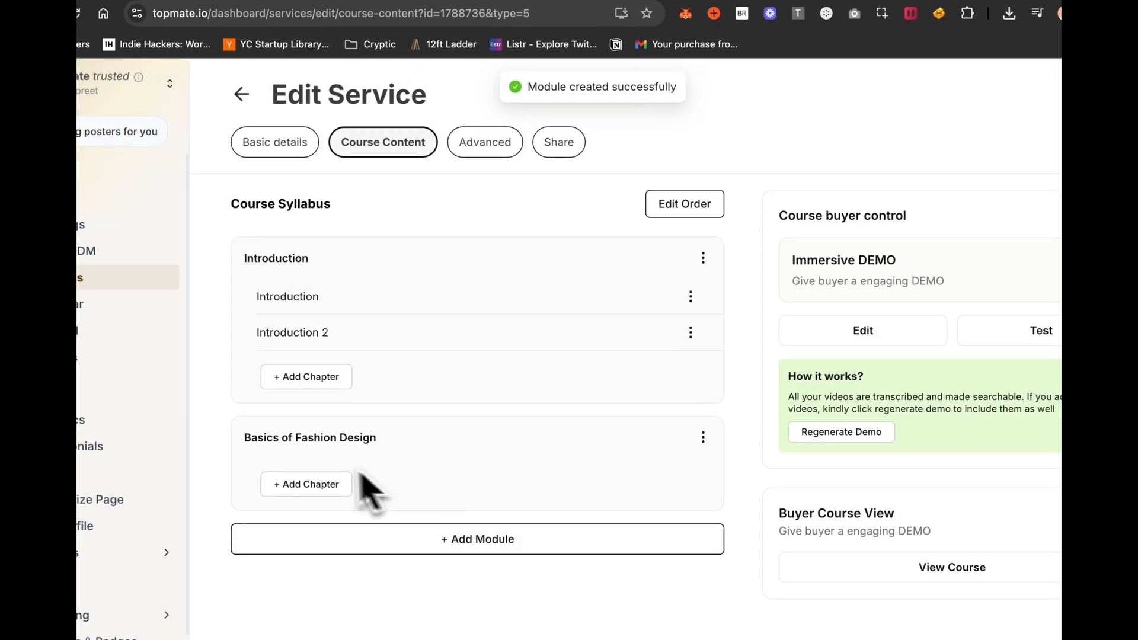
Step: Start a YouTube URL chapter in the Basics of Fashion Design module and name it "basics 1"
left_click(323, 488)
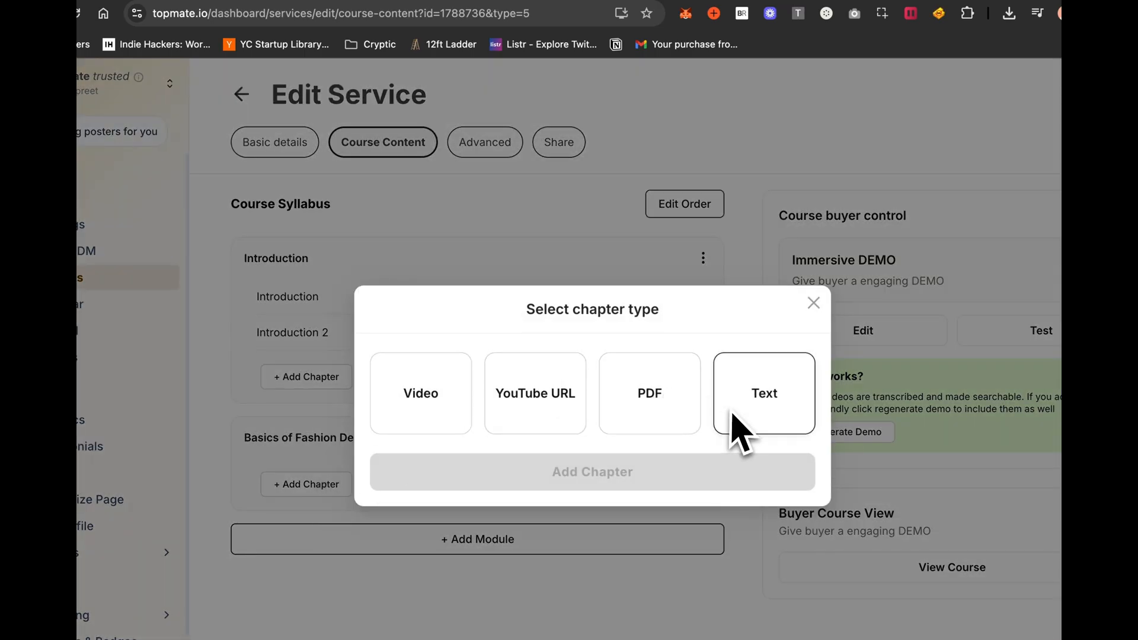
left_click(544, 391)
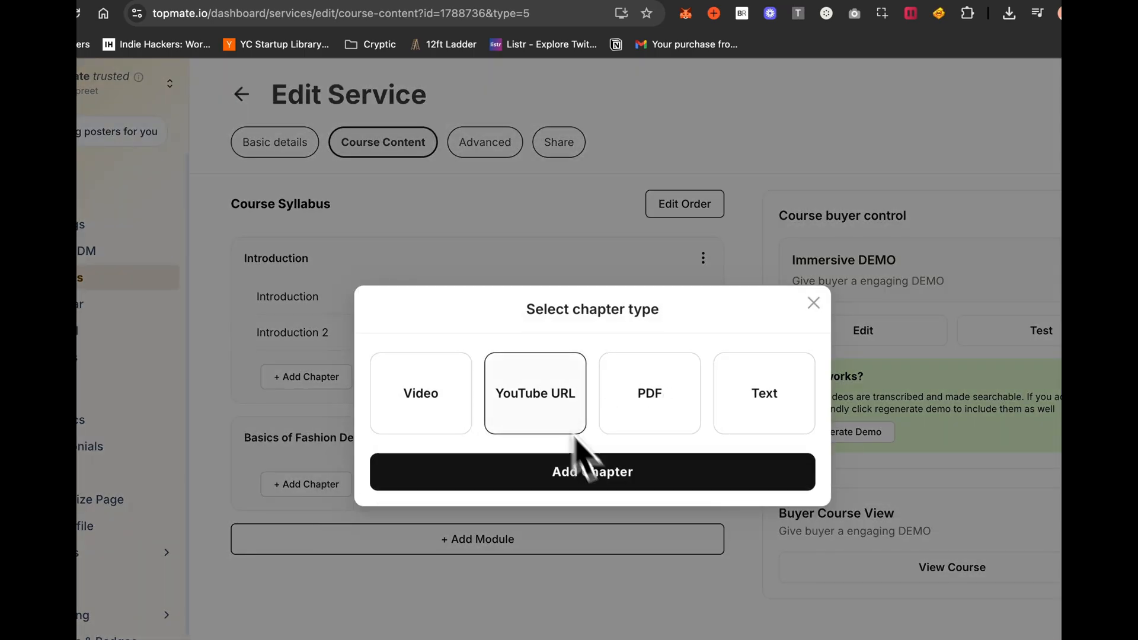
left_click(601, 477)
left_click(467, 230)
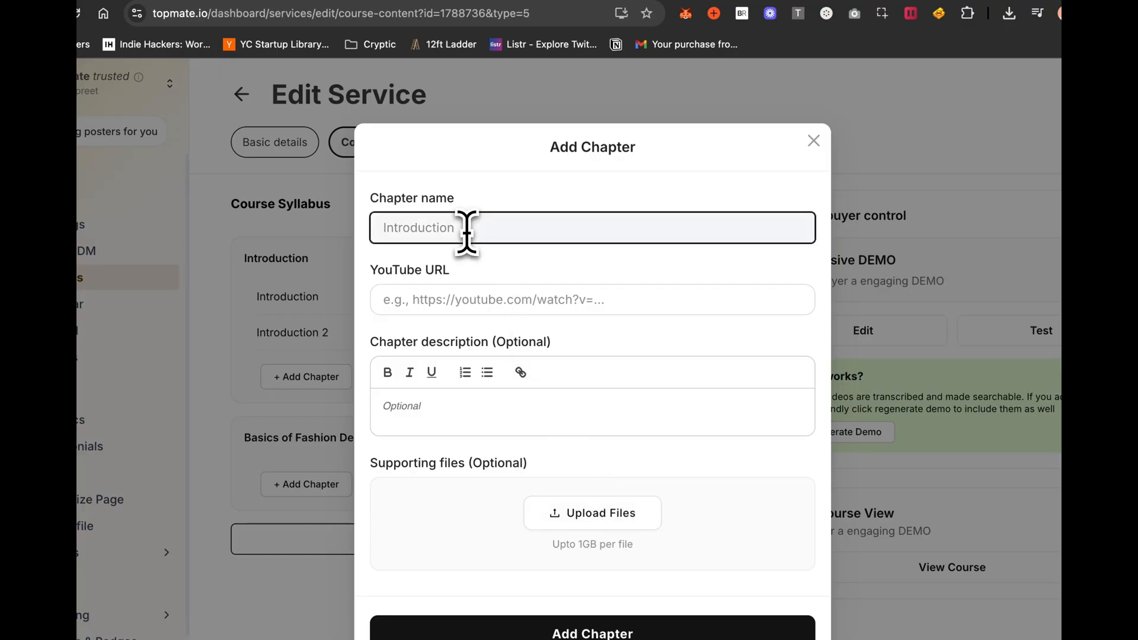
type("basics 1")
Step: Copy the YouTube video link from the Google Docs document and enter it as the chapter's YouTube URL in Topmate
left_click(489, 300)
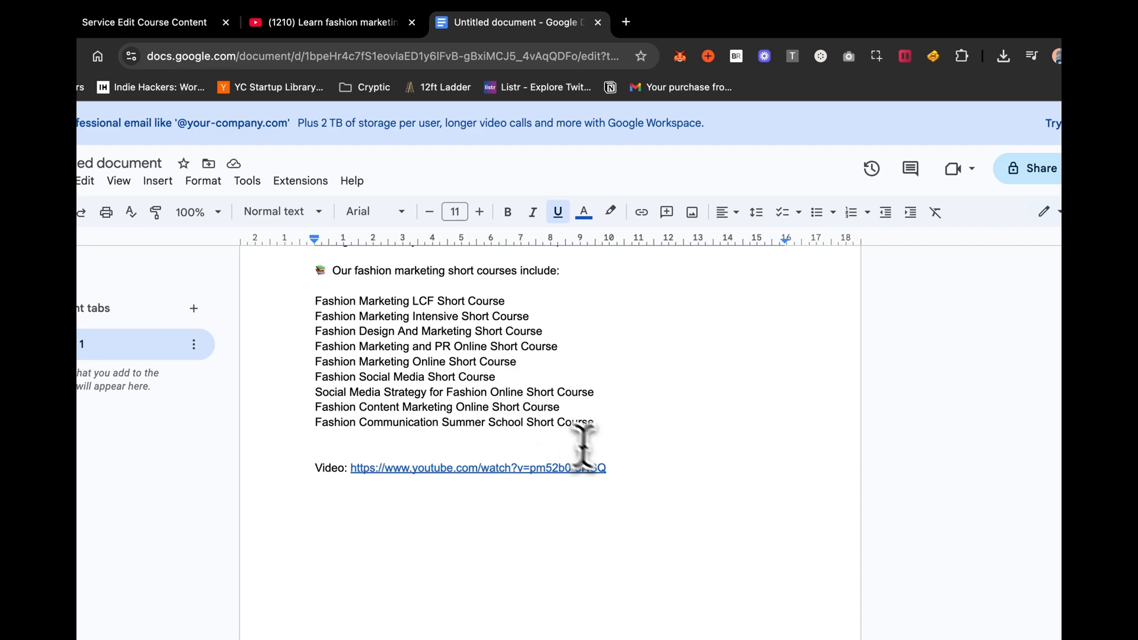
left_click_drag(604, 468, 373, 468)
key("super+c")
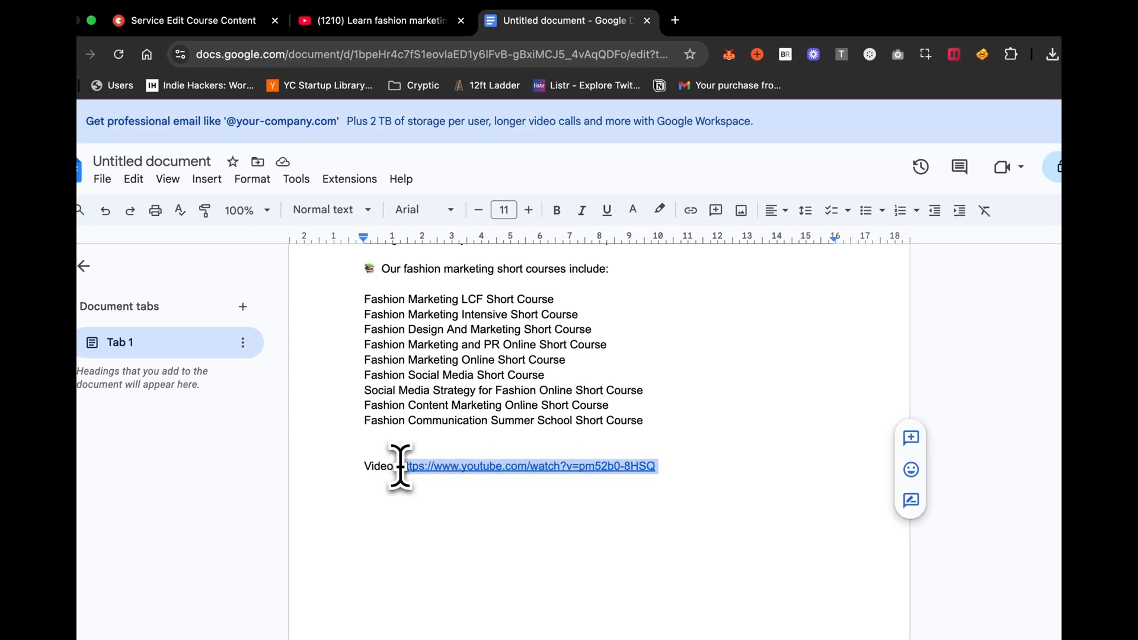
left_click(219, 21)
key("super+v")
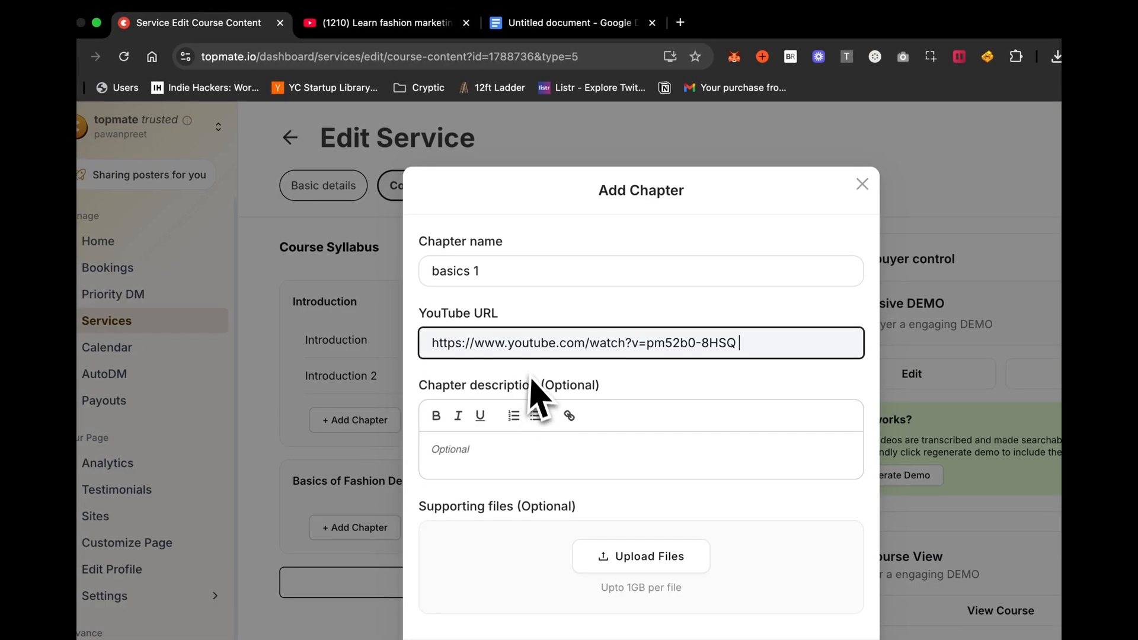
Step: Copy the fashion marketing short courses list from the Google Docs document into the chapter description in Topmate and add the chapter
left_click(542, 457)
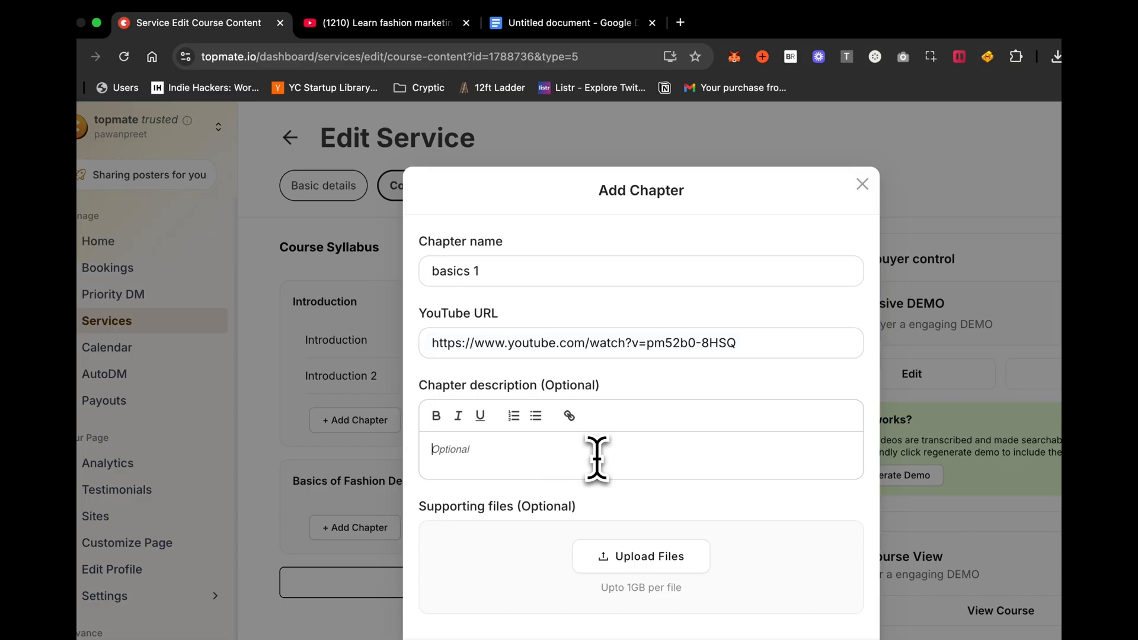
left_click(556, 24)
scroll(443, 334, "up", 3)
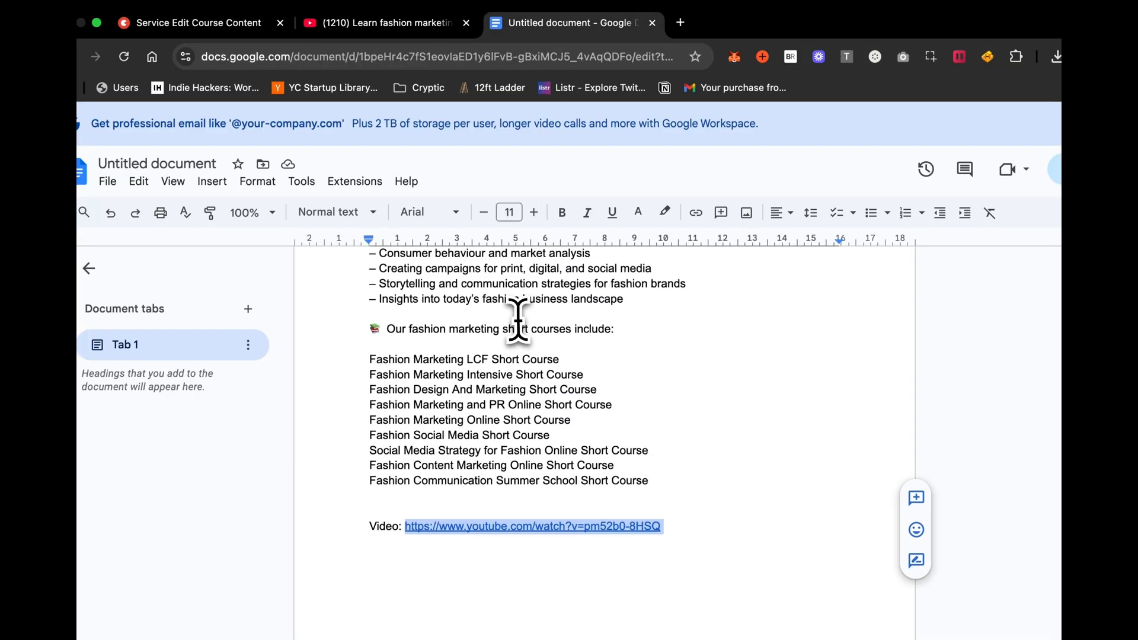
left_click_drag(370, 338, 649, 491)
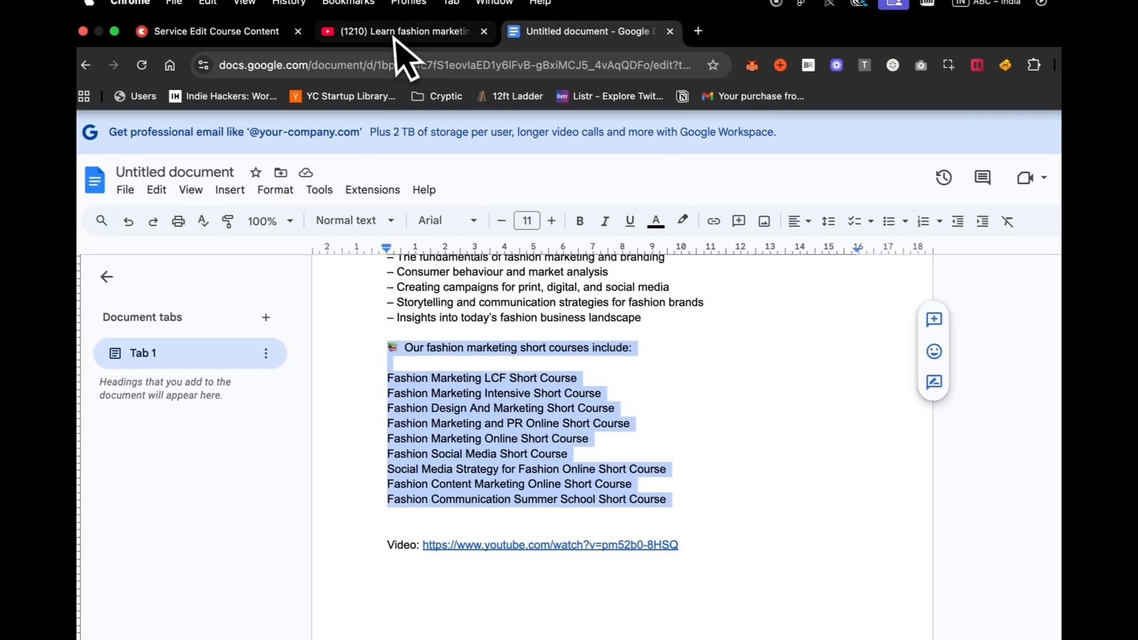
left_click(394, 35)
left_click(246, 32)
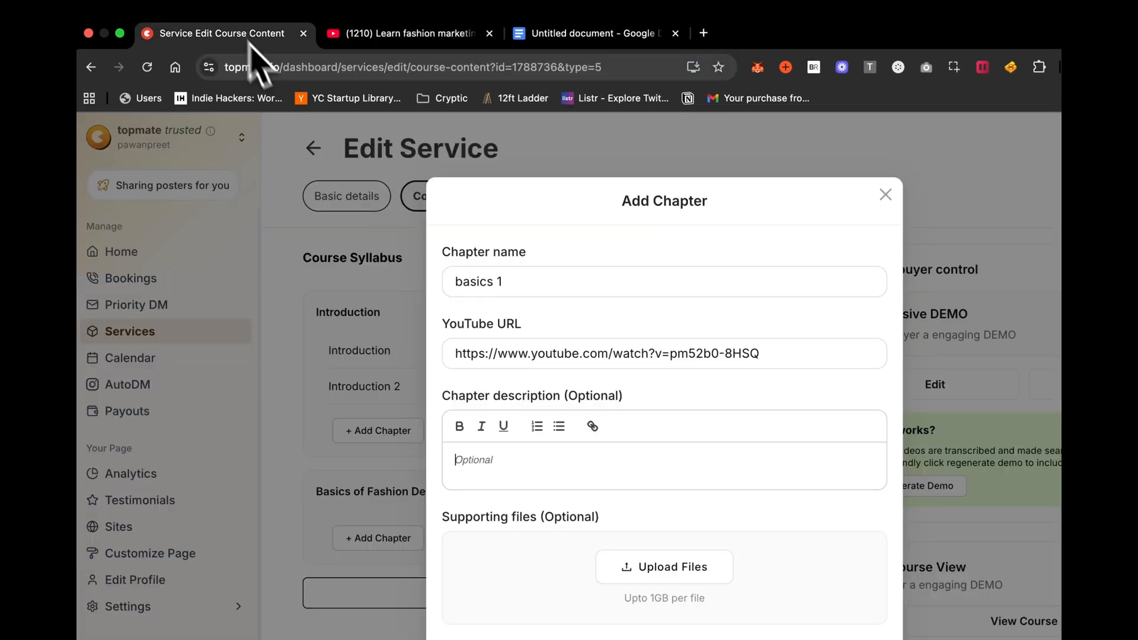
left_click(481, 424)
key("ctrl+v")
scroll(578, 428, "up", 5)
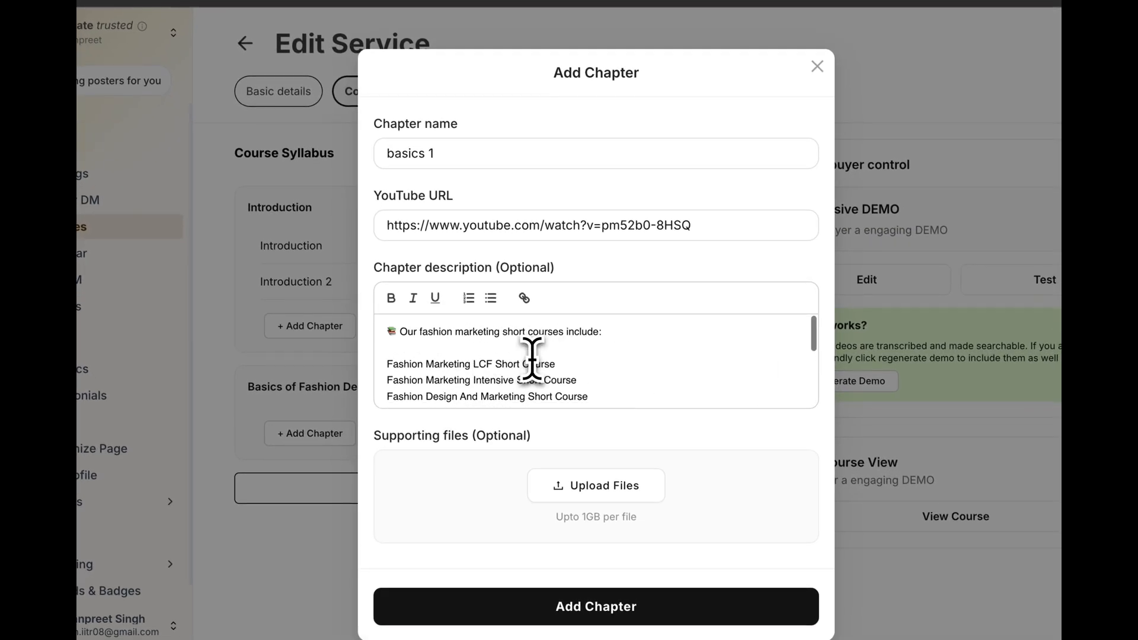
left_click(594, 606)
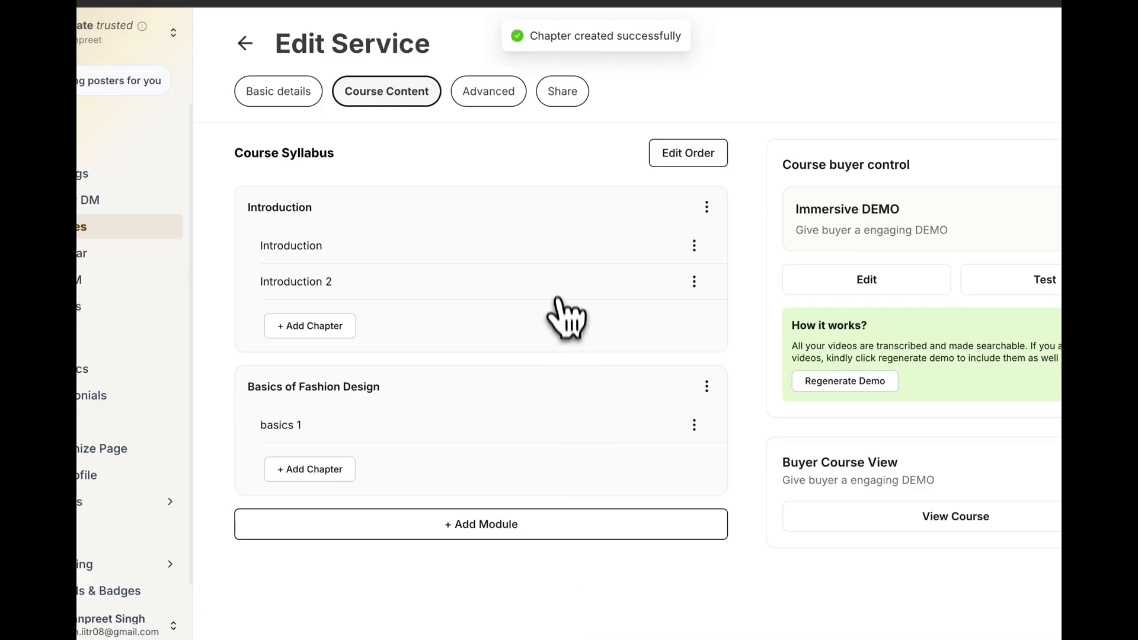
Step: Start a text chapter in the Basics of Fashion Design module and name it "Basics 2"
double_click(286, 245)
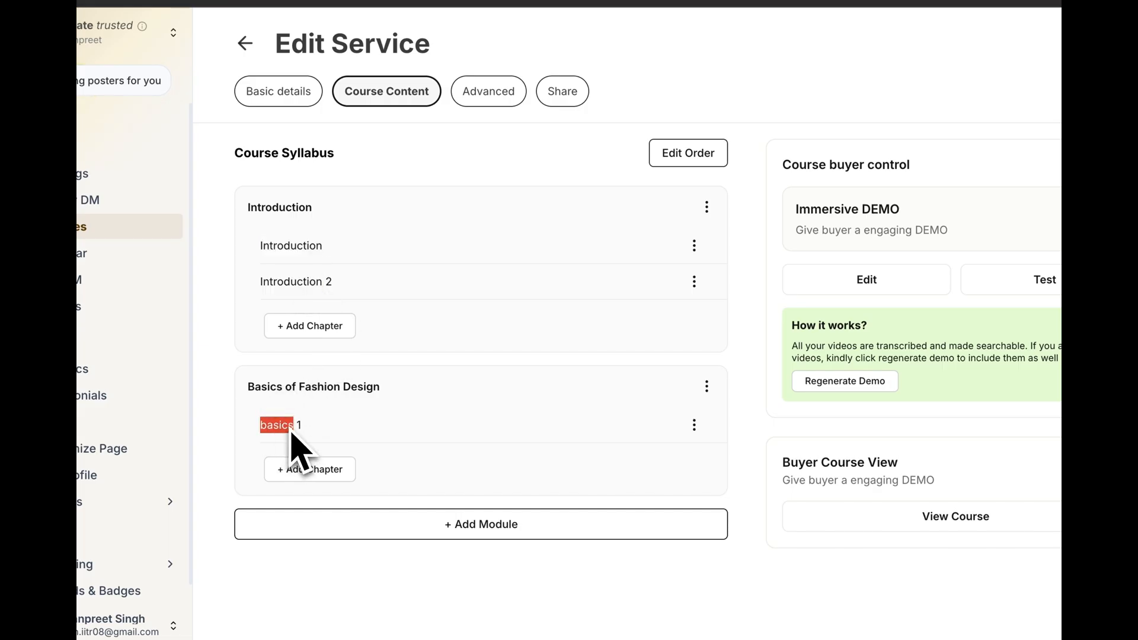
left_click(328, 471)
left_click(767, 343)
left_click(635, 413)
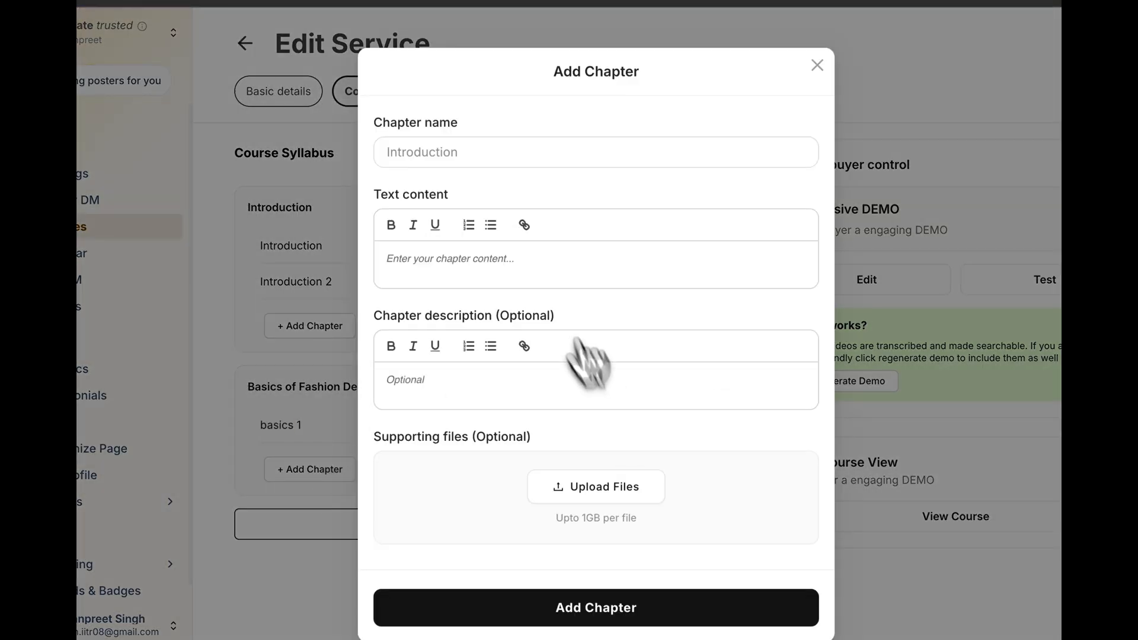
left_click(487, 152)
type("Basics 2")
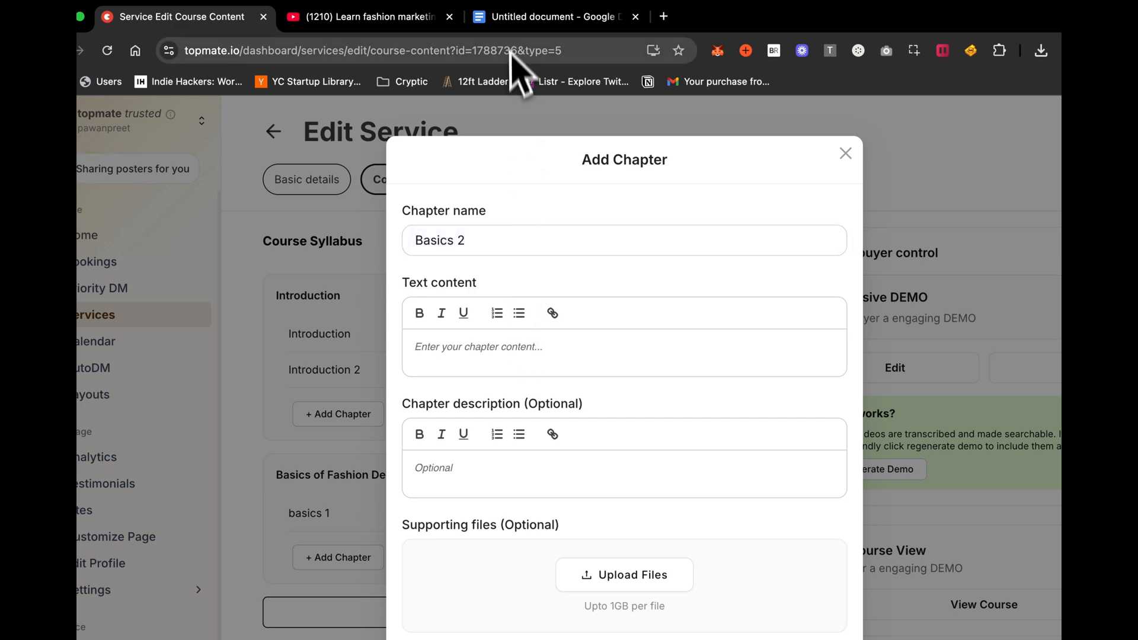
Step: Copy the course description and short course list from the Google Docs document into the chapter's text content in Topmate and add the chapter
left_click(522, 16)
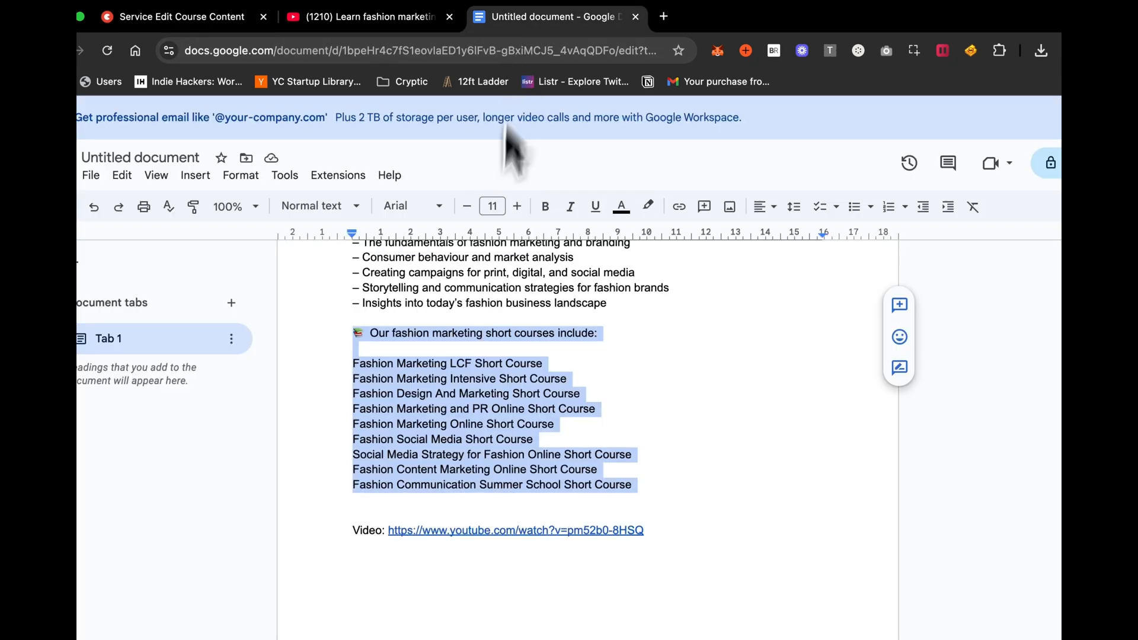
scroll(465, 338, "up", 2)
left_click_drag(358, 409, 625, 634)
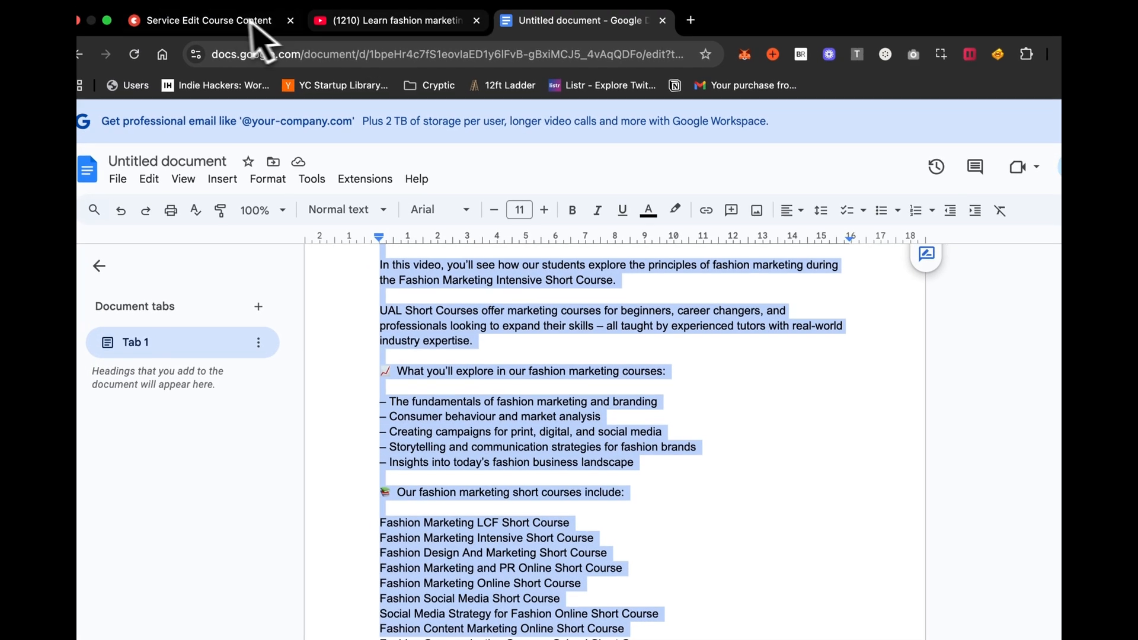
left_click(261, 18)
key("ctrl+v")
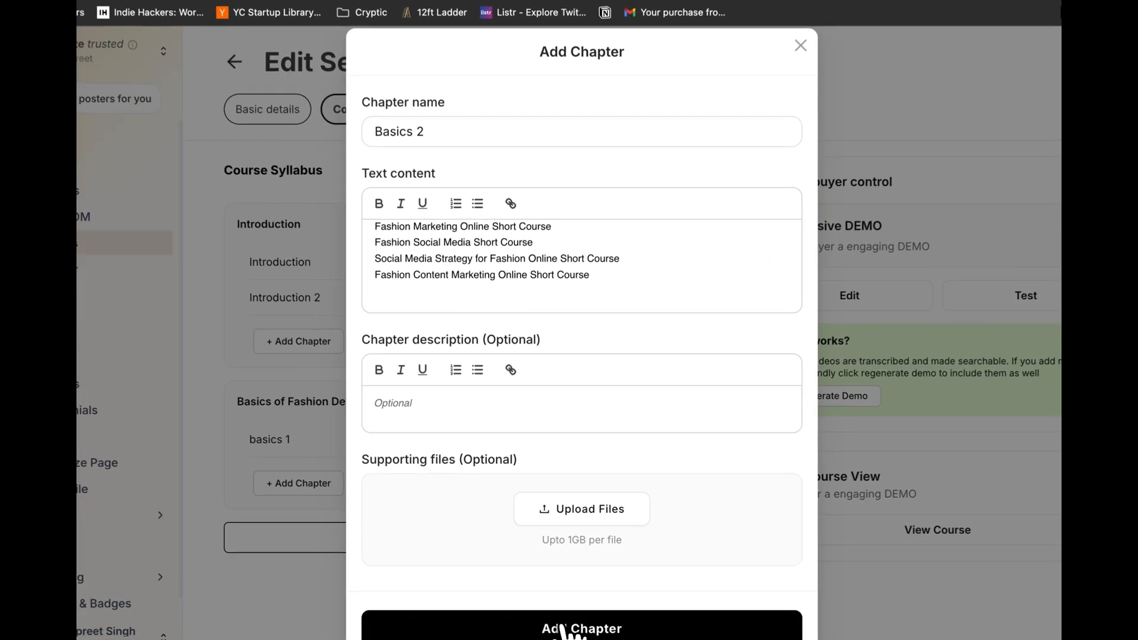
left_click(563, 628)
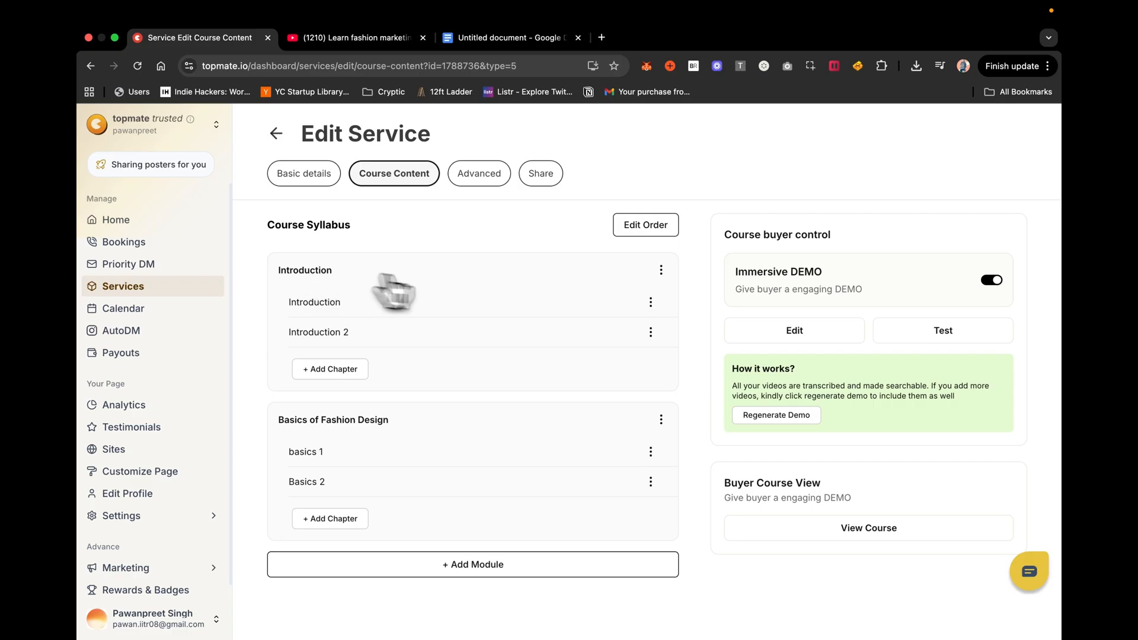
Step: Reorder the syllabus with Basics of Fashion Design above Introduction and Basics 2 above basics 1, and save the order
scroll(527, 367, "down", 1)
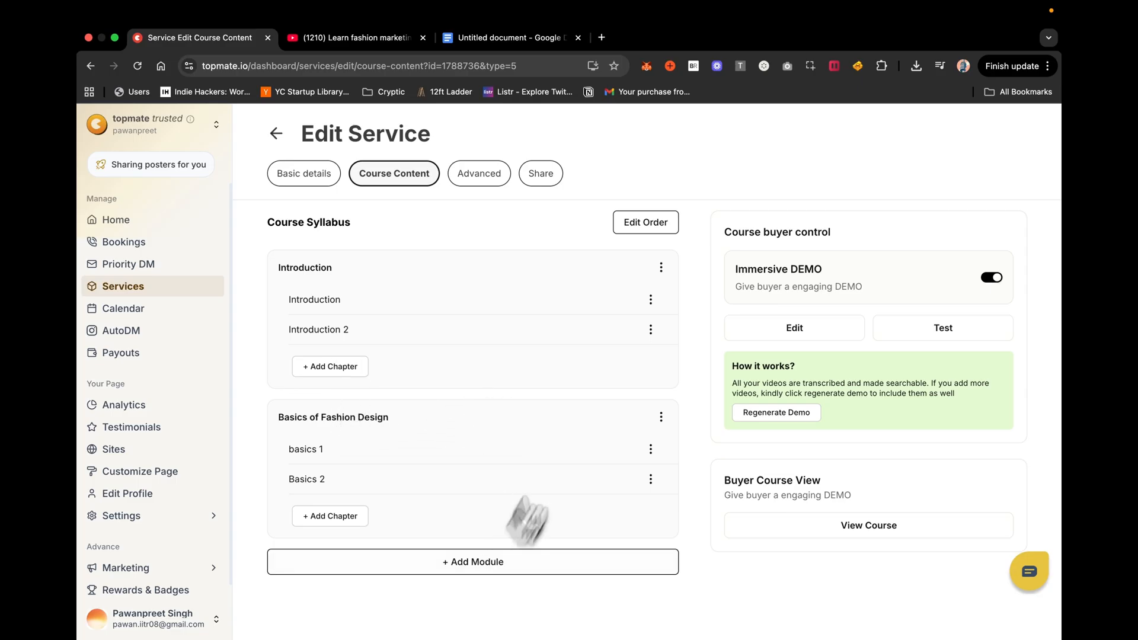
left_click(646, 223)
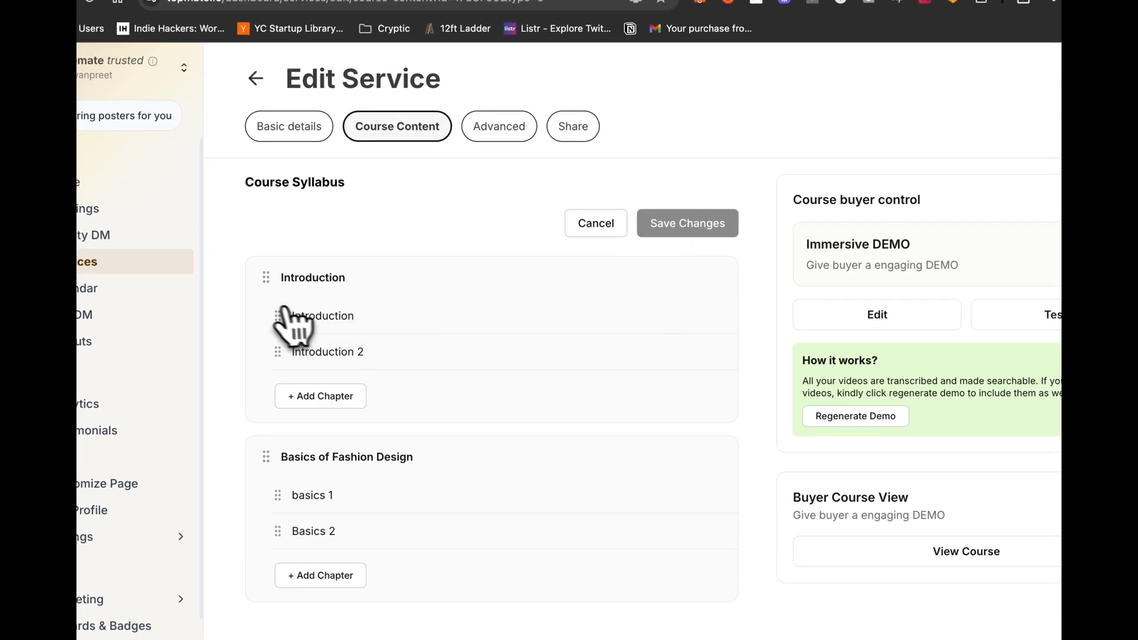
left_click_drag(268, 279, 277, 448)
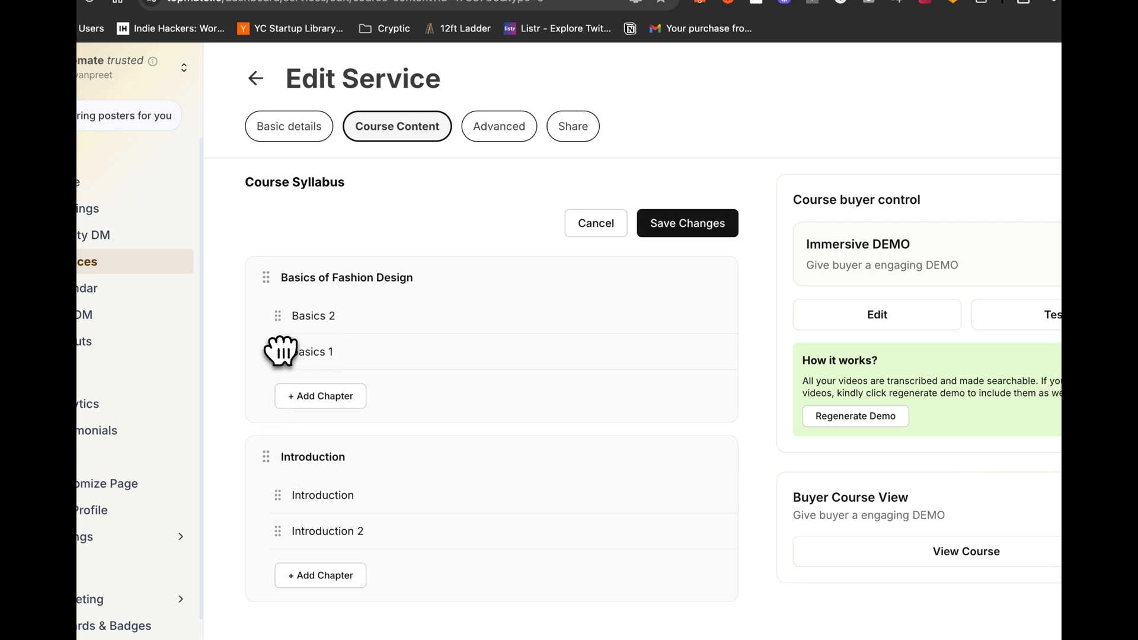
left_click_drag(282, 495, 285, 350)
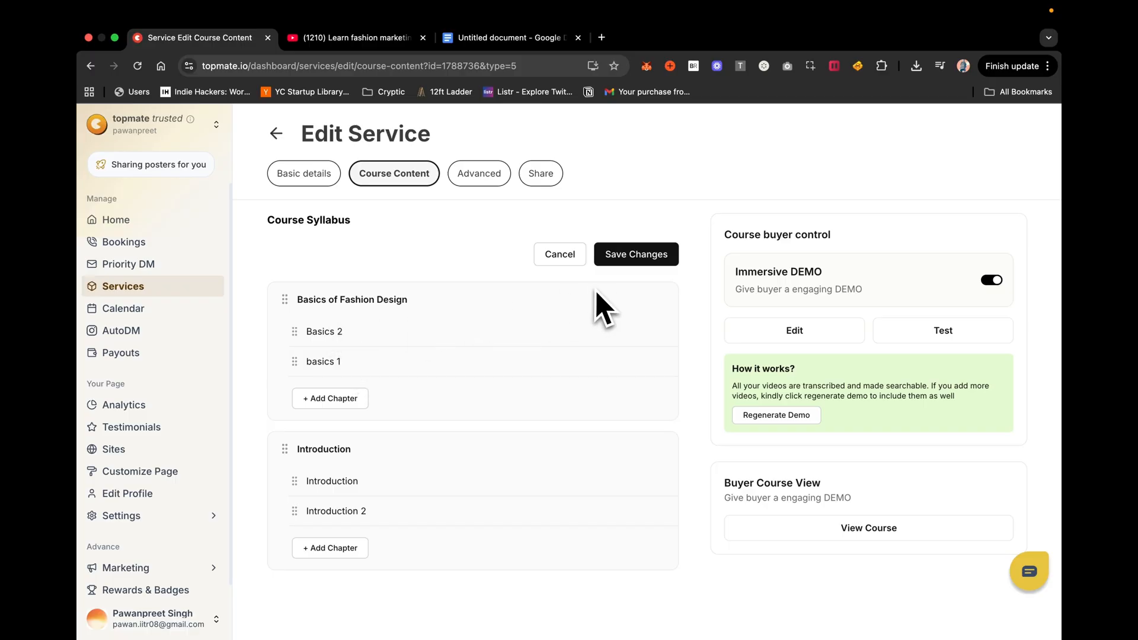
left_click(622, 255)
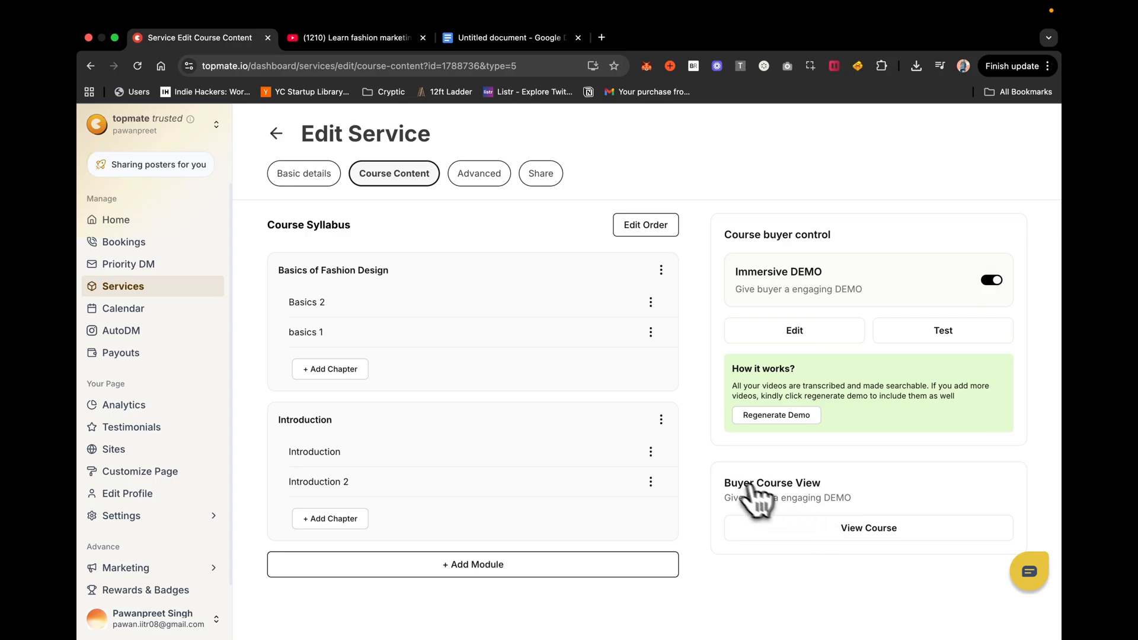
Step: Open the buyer's view of the course and read through the Basics 2 chapter's text
scroll(721, 519, "down", 1)
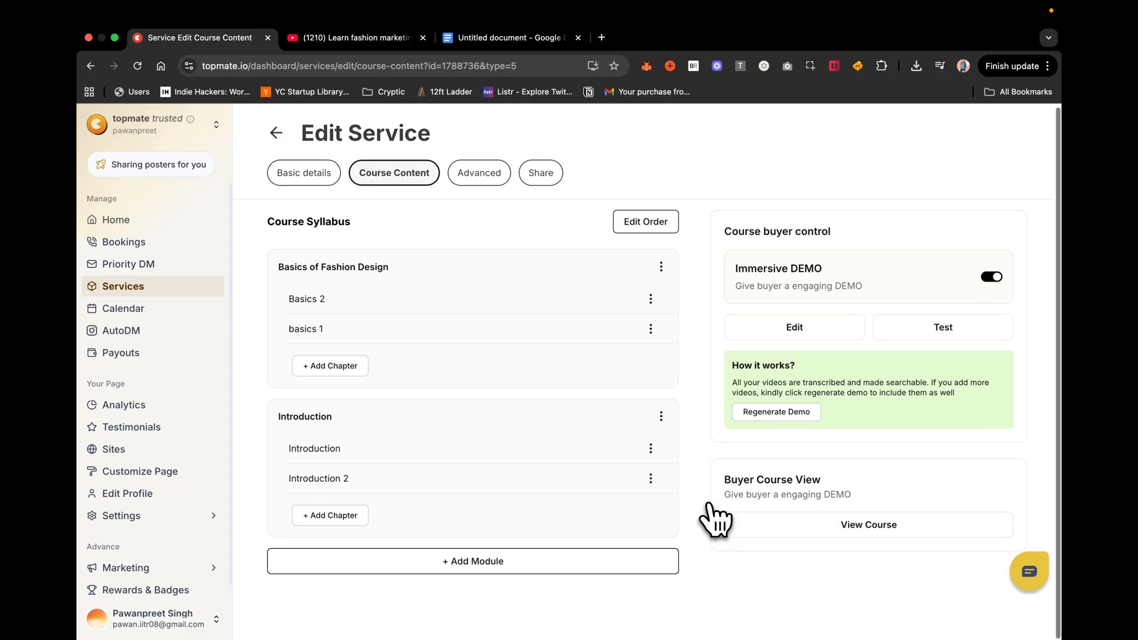
left_click(845, 533)
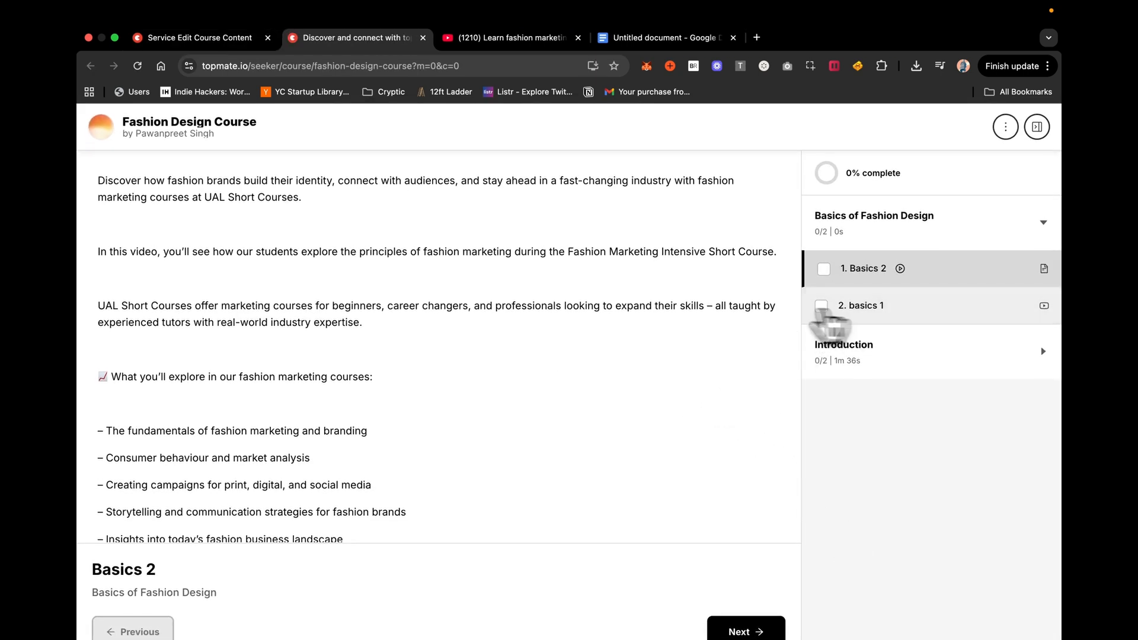
scroll(648, 377, "down", 5)
scroll(648, 376, "up", 5)
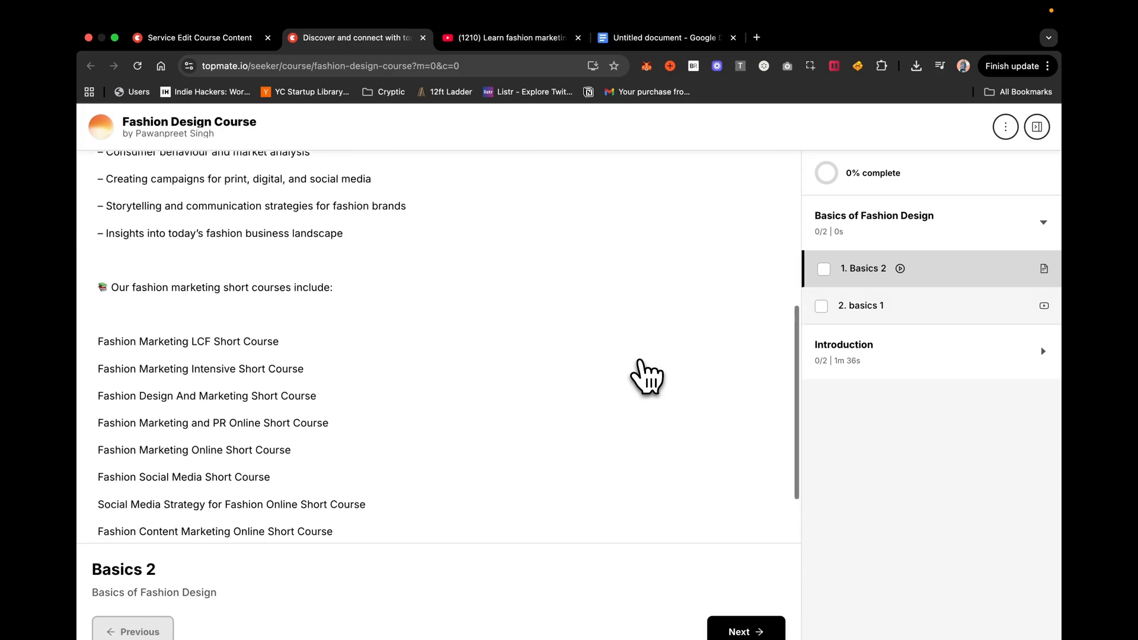
Step: Compare the Basics 2 text content in the chapter editor with the buyer's view, closing the editor without saving
left_click(240, 39)
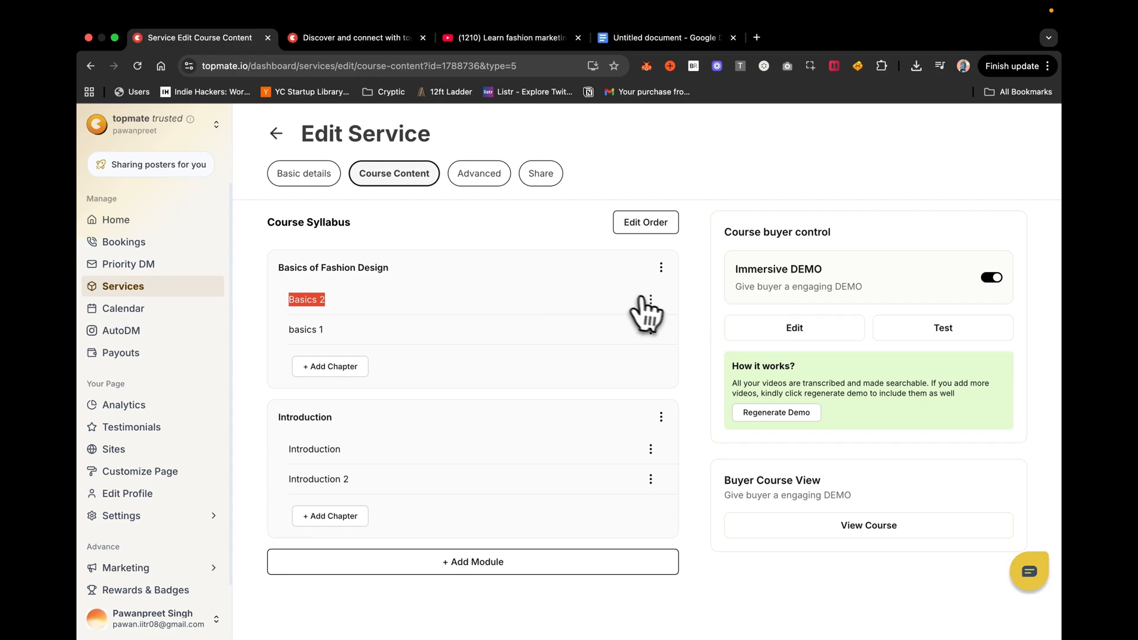
left_click(593, 325)
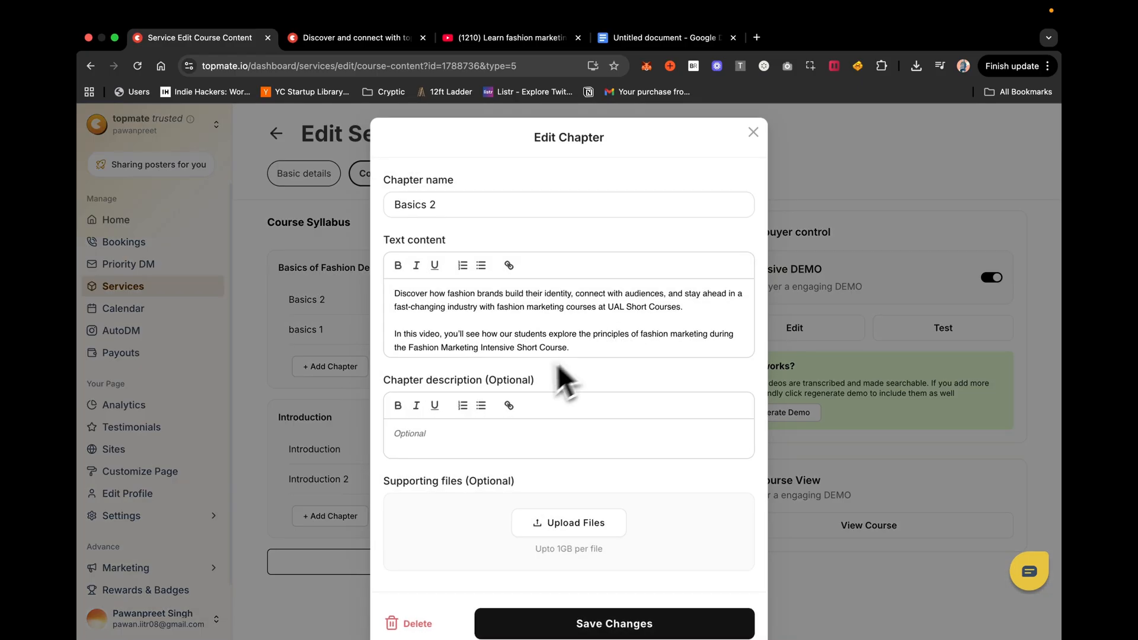
left_click(753, 133)
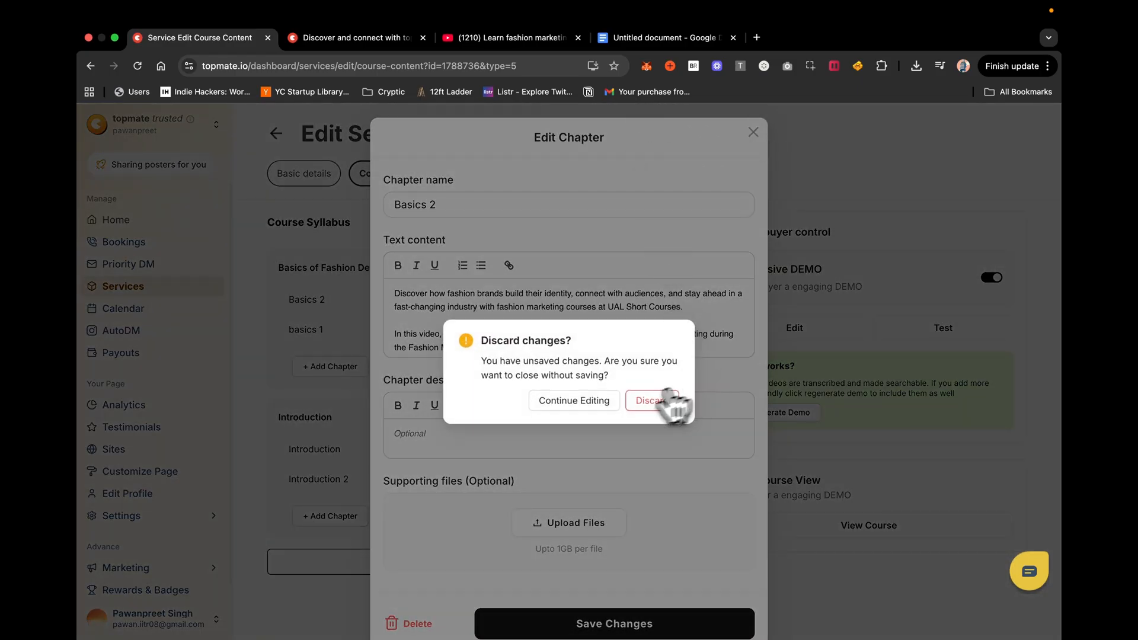
left_click(646, 399)
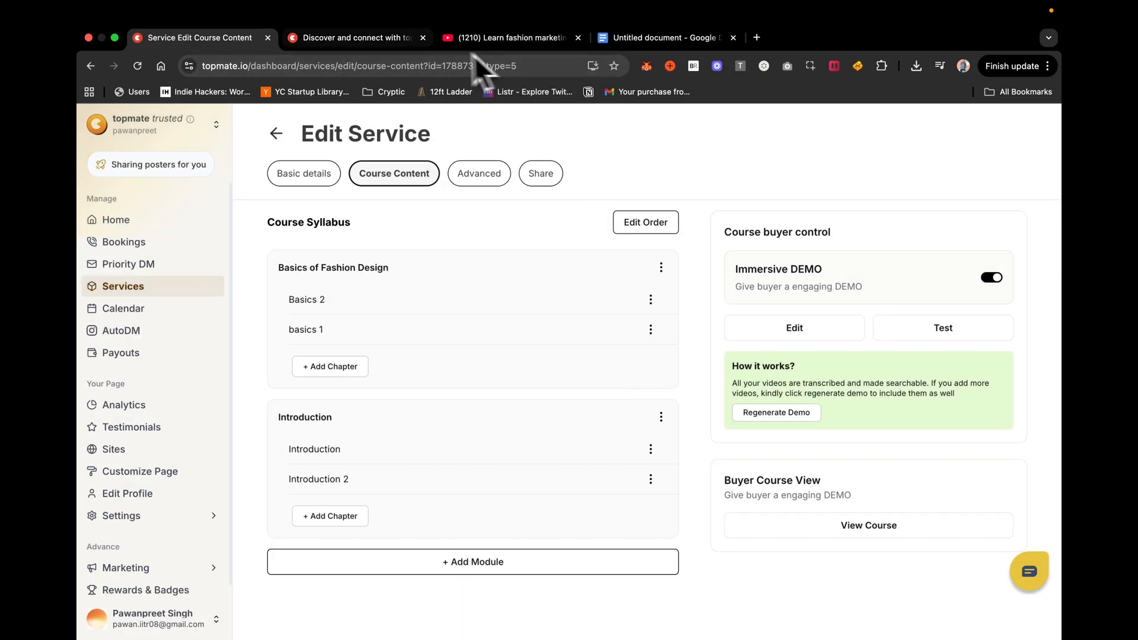
left_click(361, 48)
scroll(524, 386, "down", 5)
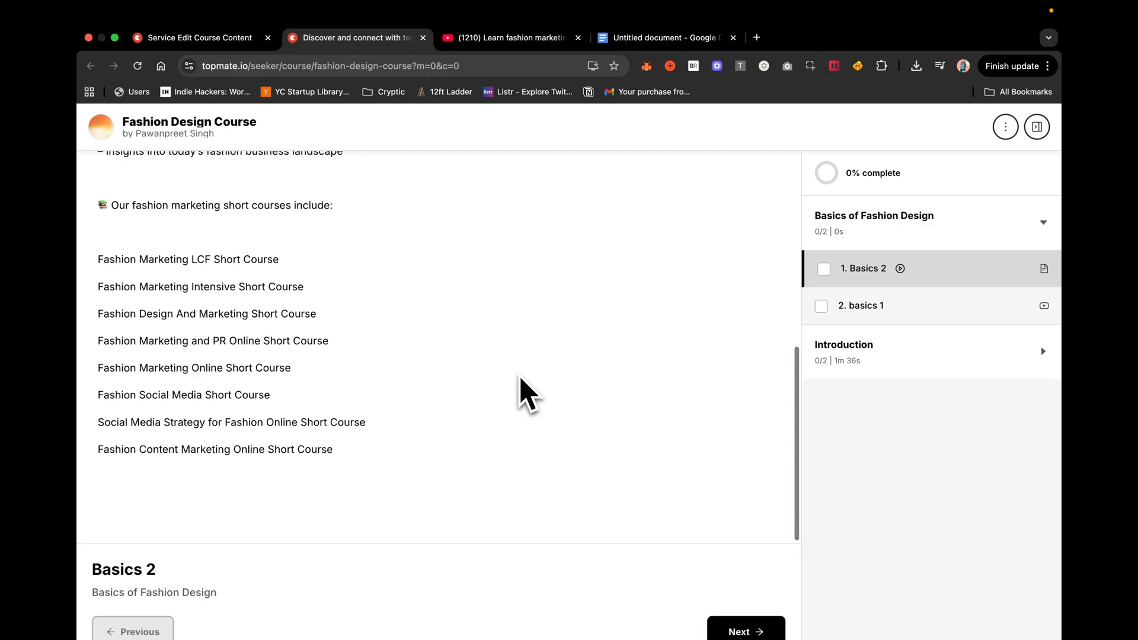
Step: Open the basics 1 chapter in the buyer's view, play a moment of its YouTube video and pause it
scroll(622, 356, "up", 5)
left_click(889, 307)
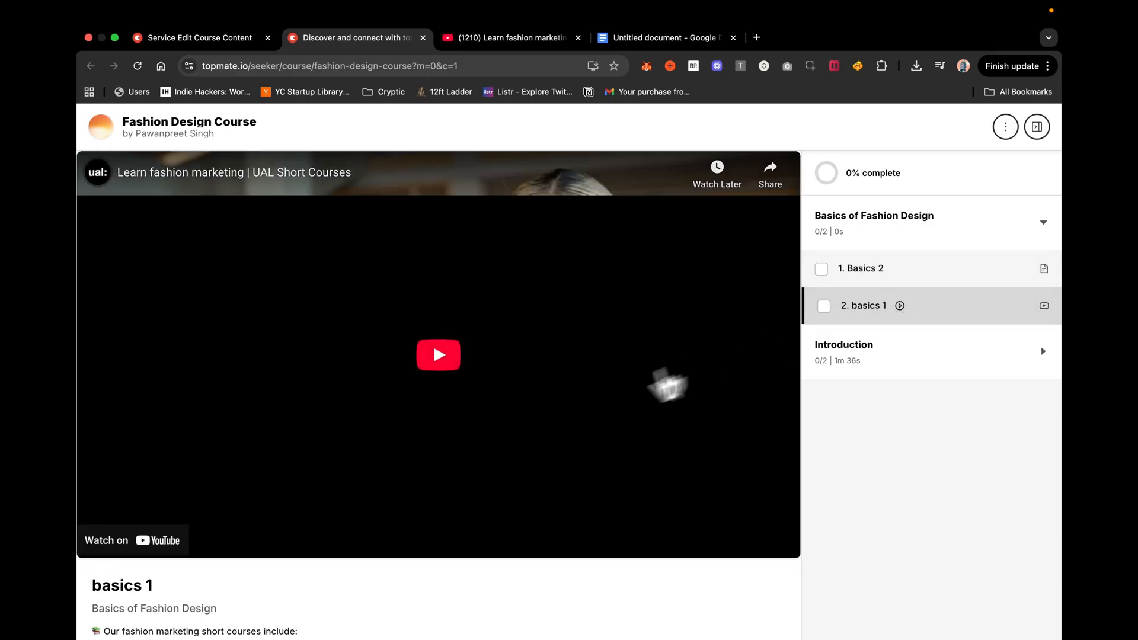
scroll(580, 419, "down", 3)
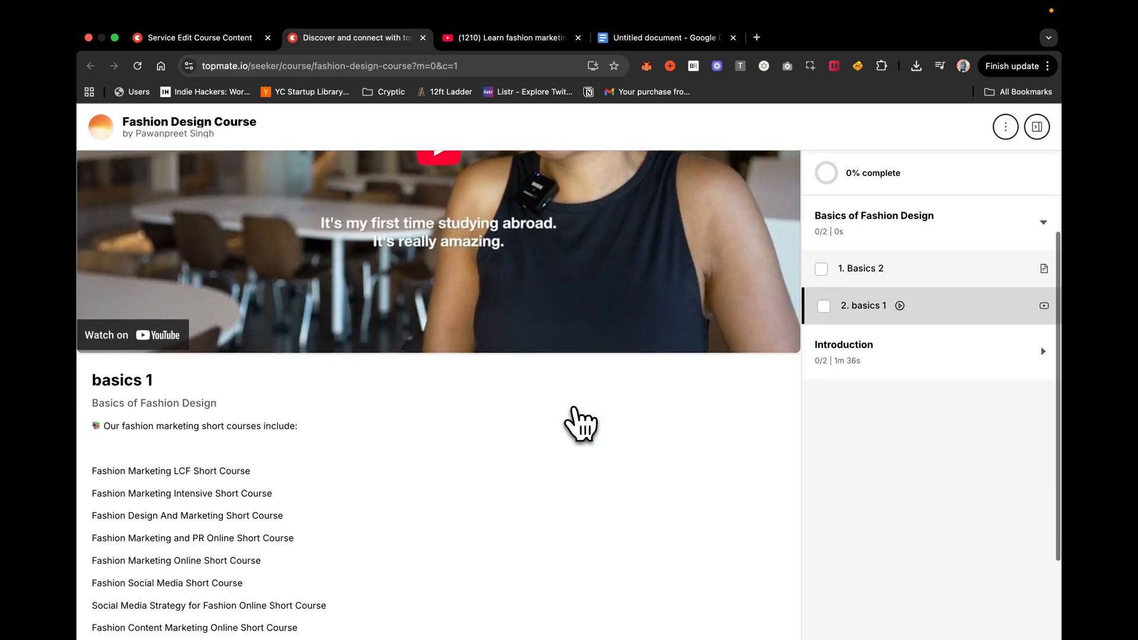
scroll(581, 423, "up", 2)
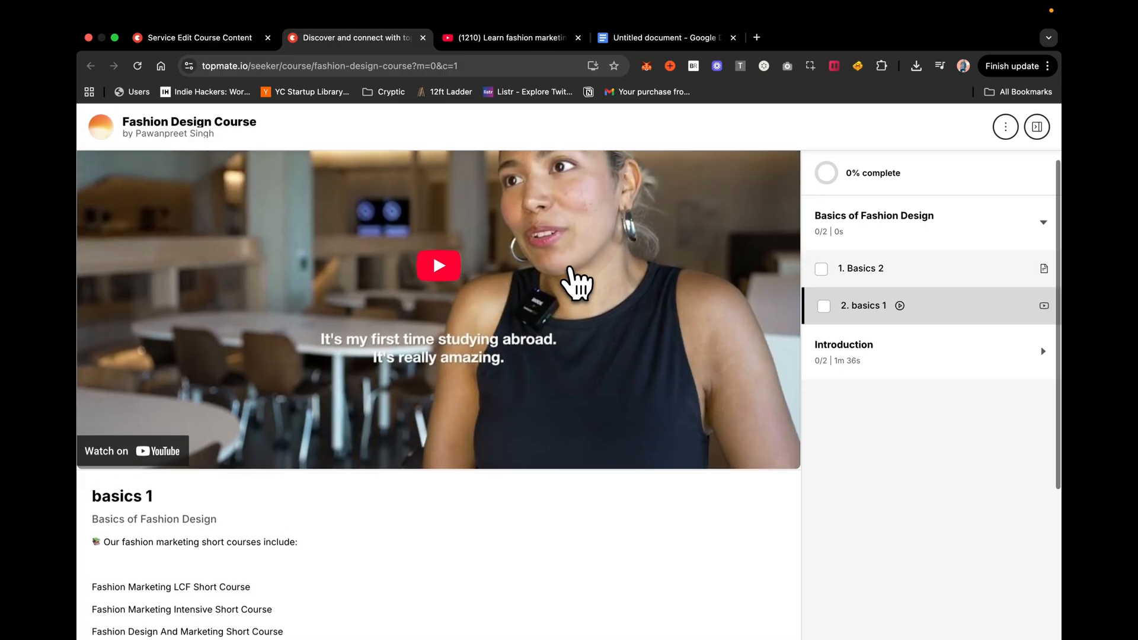
left_click(444, 323)
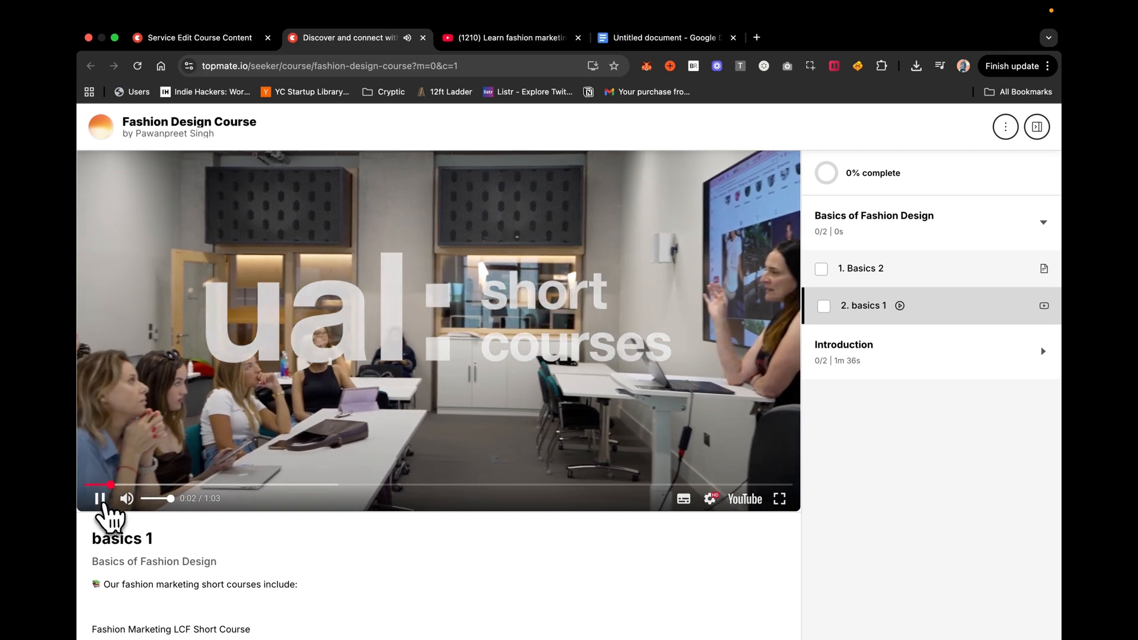
left_click(99, 499)
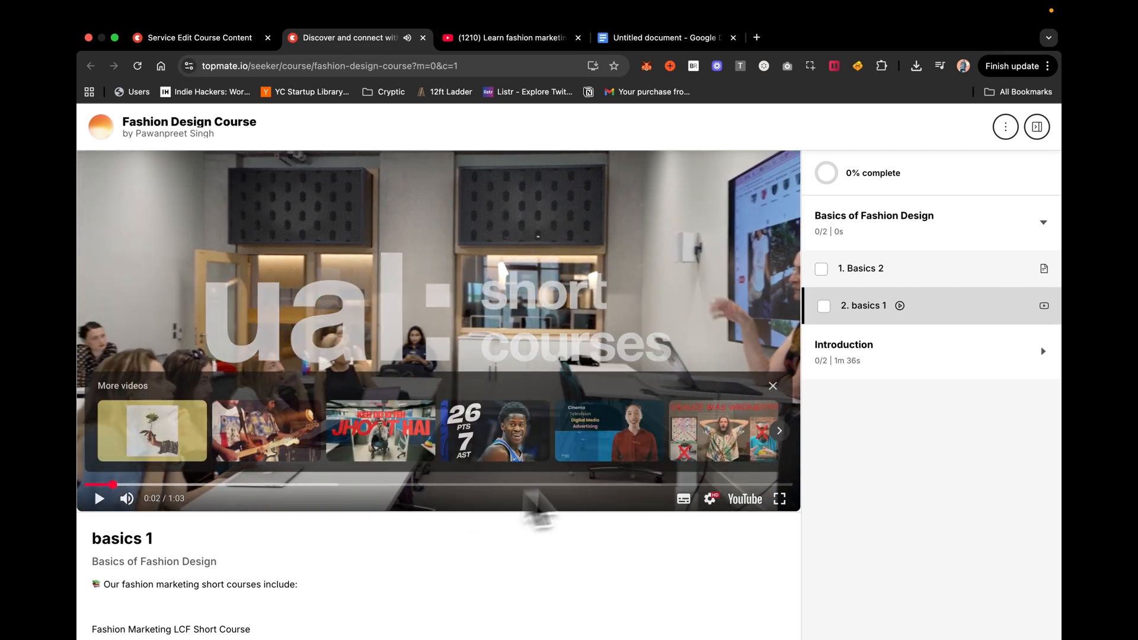
Step: Read through the short course list in the description below the basics 1 video
scroll(580, 525, "down", 2)
scroll(583, 526, "down", 4)
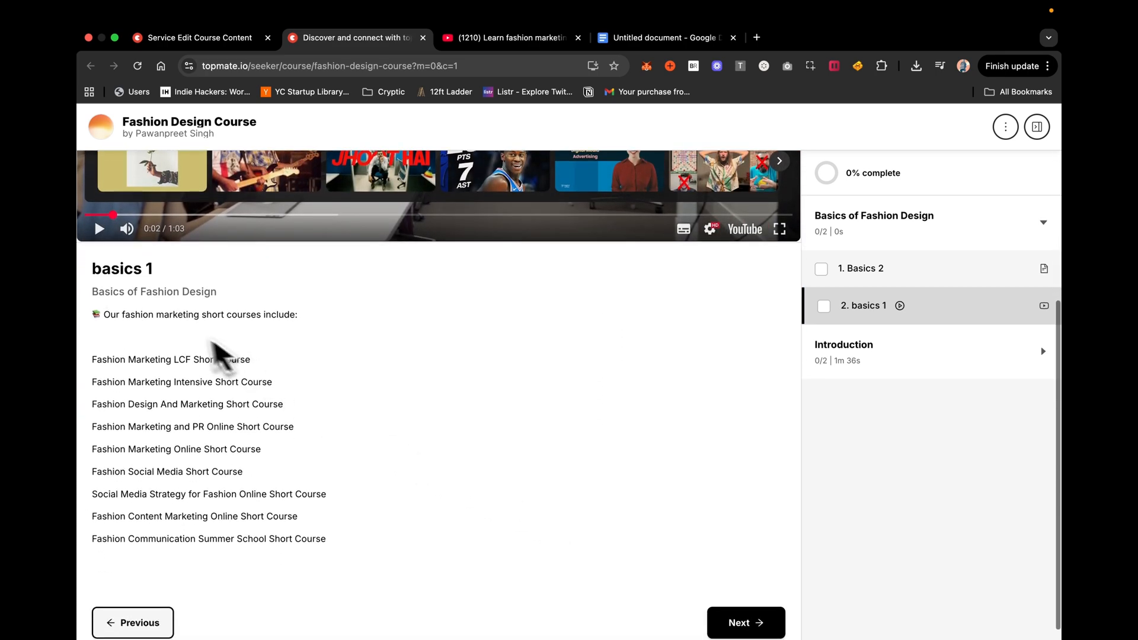
left_click_drag(96, 321, 327, 542)
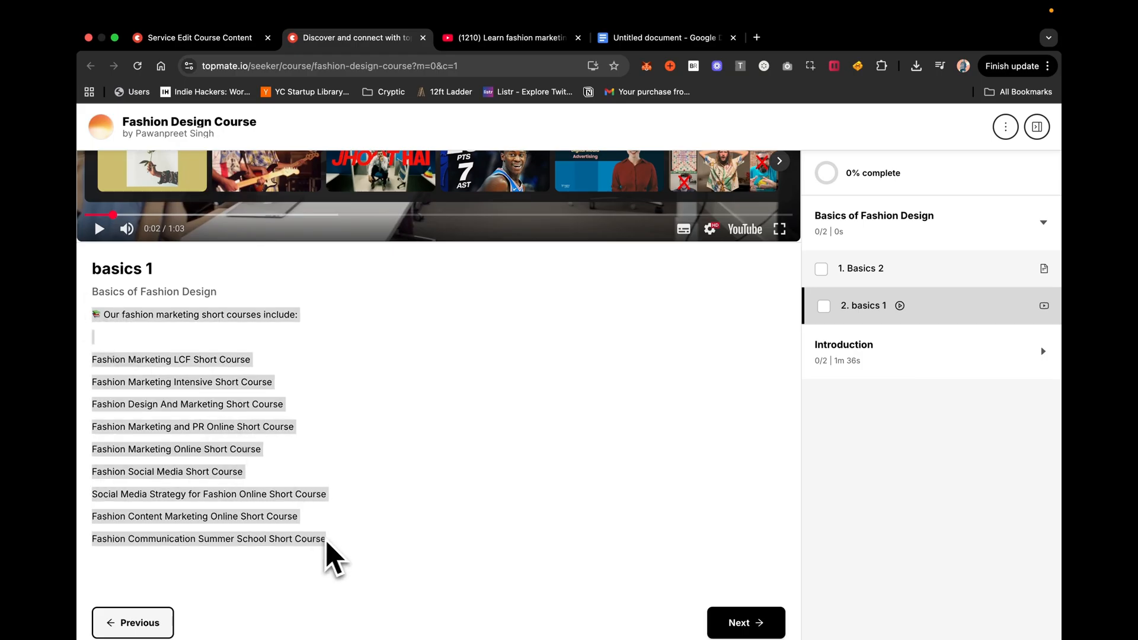
left_click(468, 435)
scroll(628, 421, "up", 3)
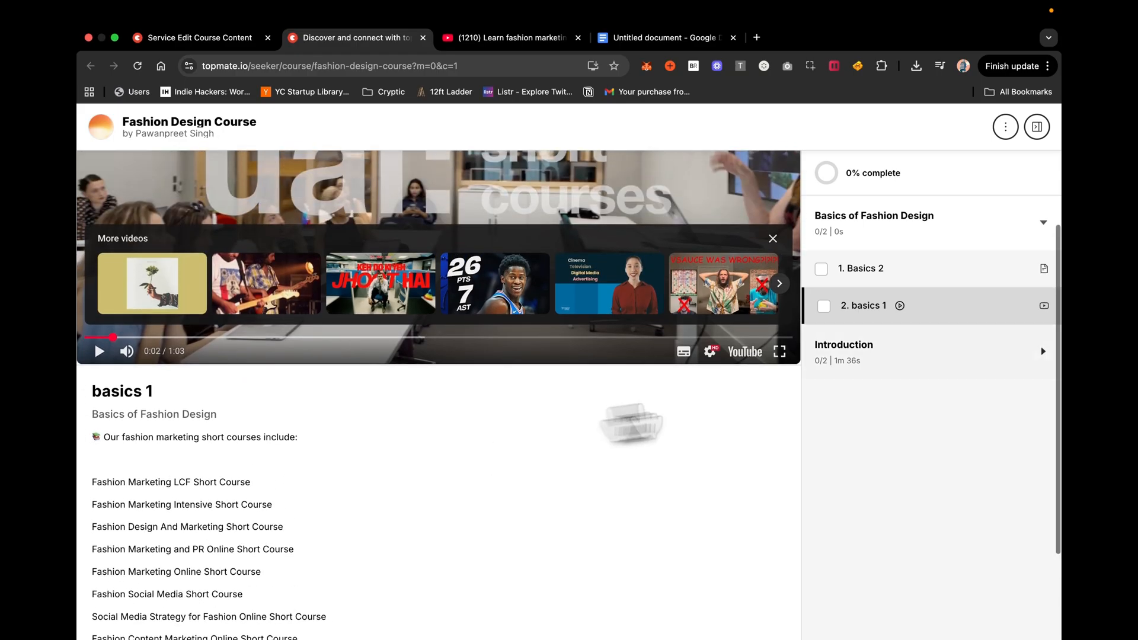
Step: Open the Introduction section's first chapter, play its video, skip ahead in it and pause playback
left_click(904, 396)
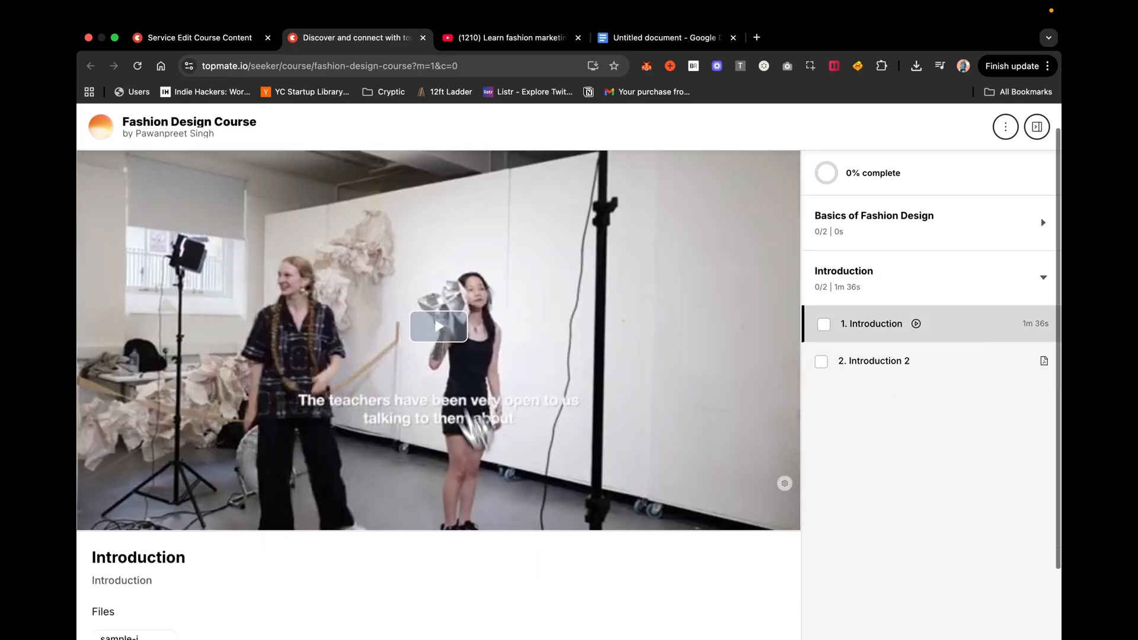
left_click(452, 337)
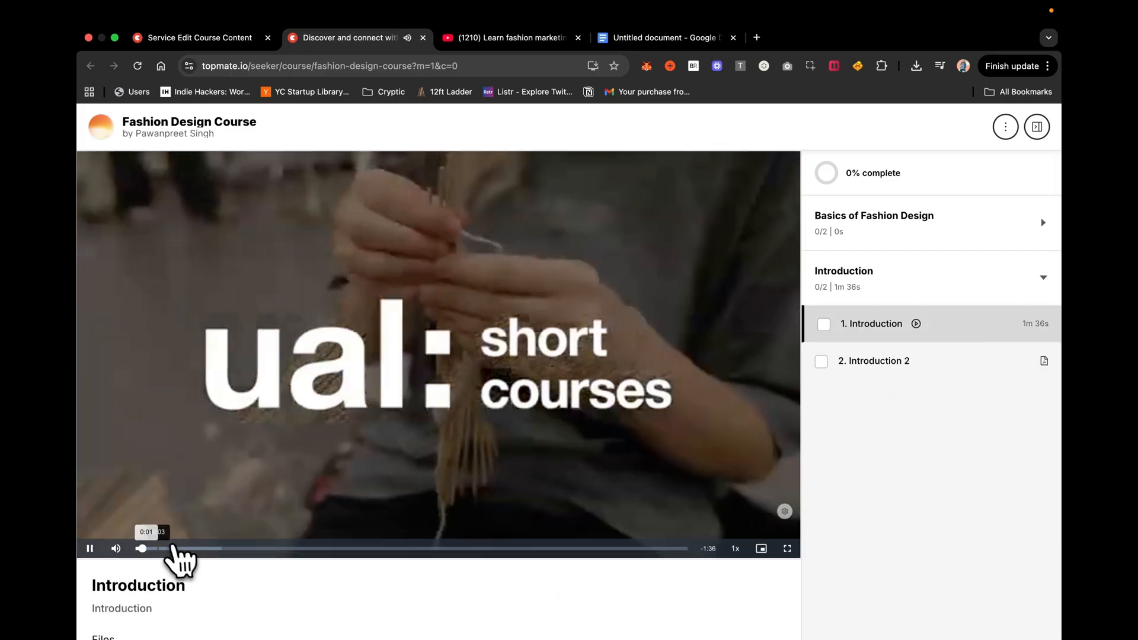
left_click(185, 550)
left_click(264, 549)
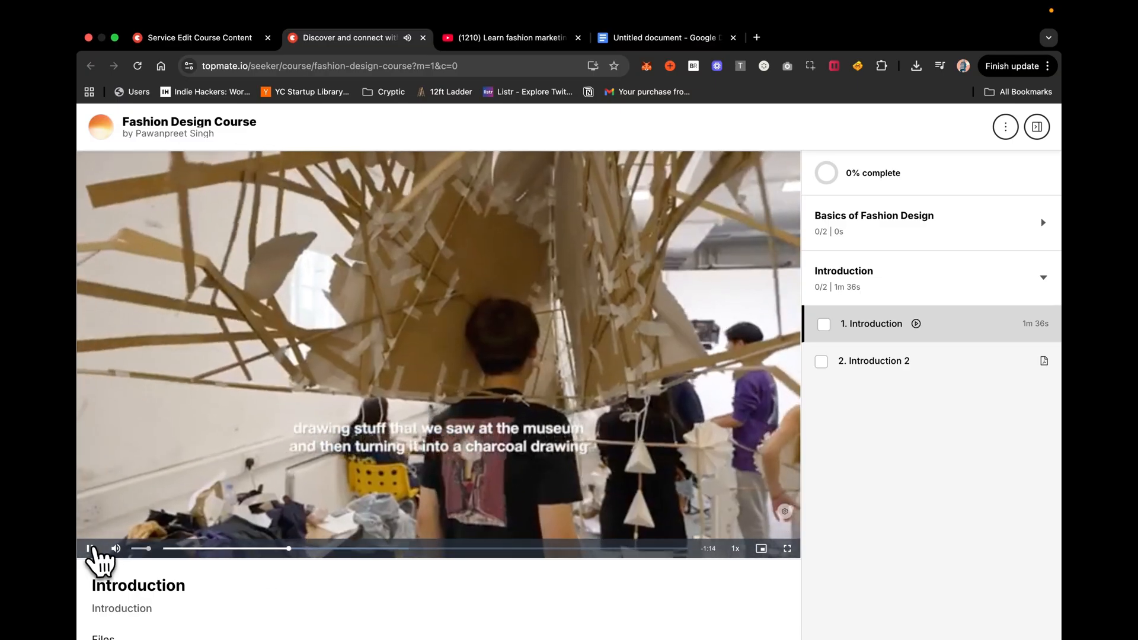
left_click(90, 548)
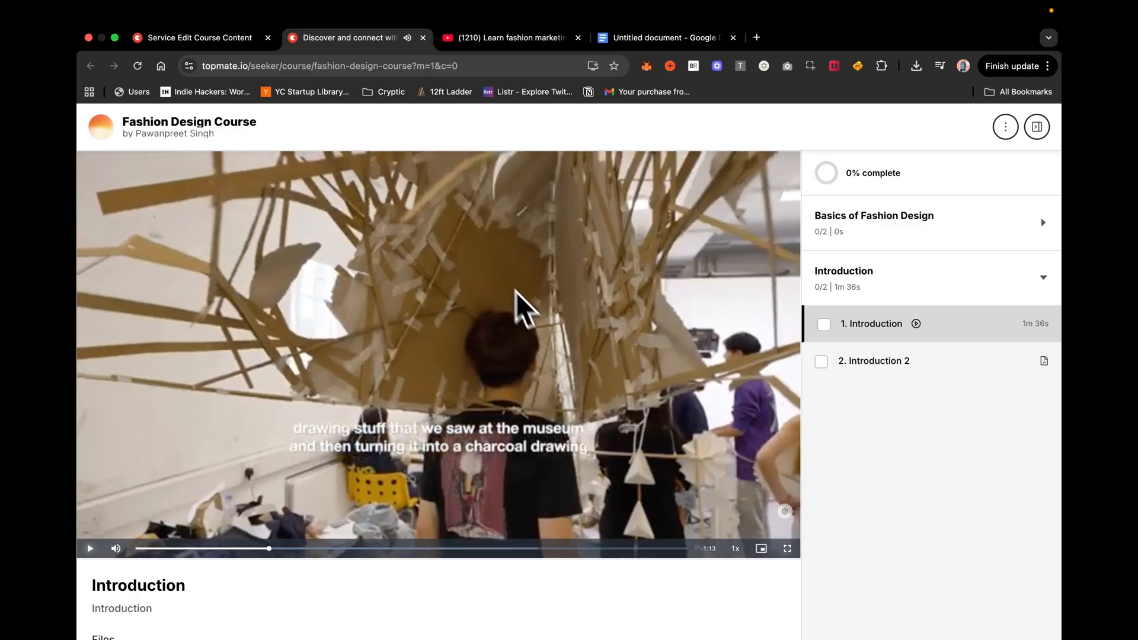
Step: Open the sample invoice PDF attached to the Introduction chapter and return to the buyer's view of the course
scroll(578, 403, "down", 3)
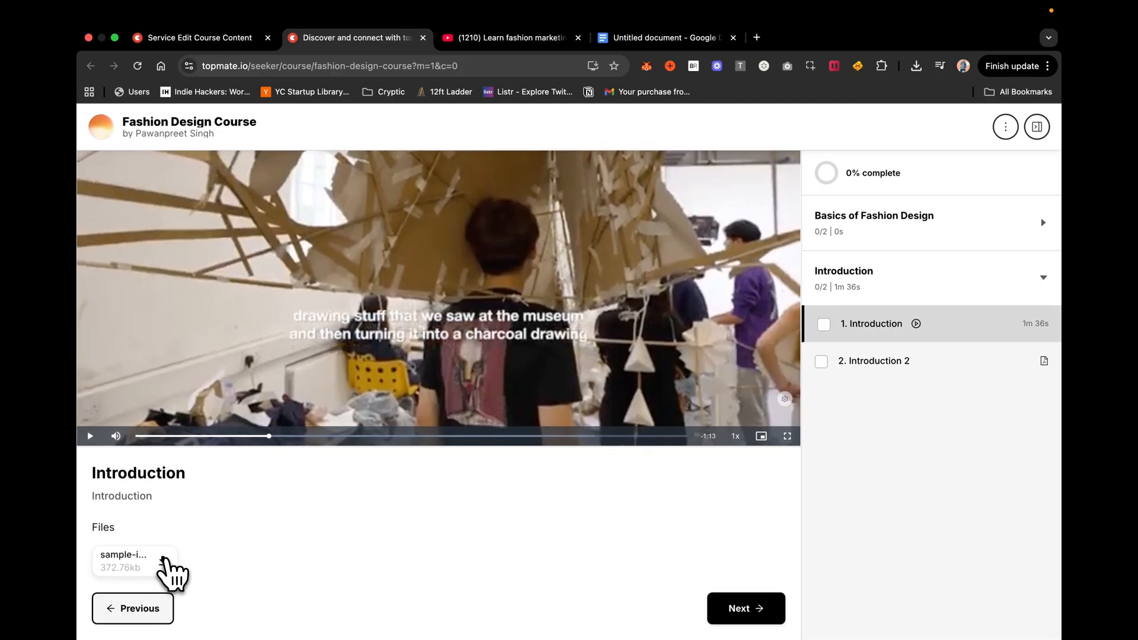
left_click(164, 560)
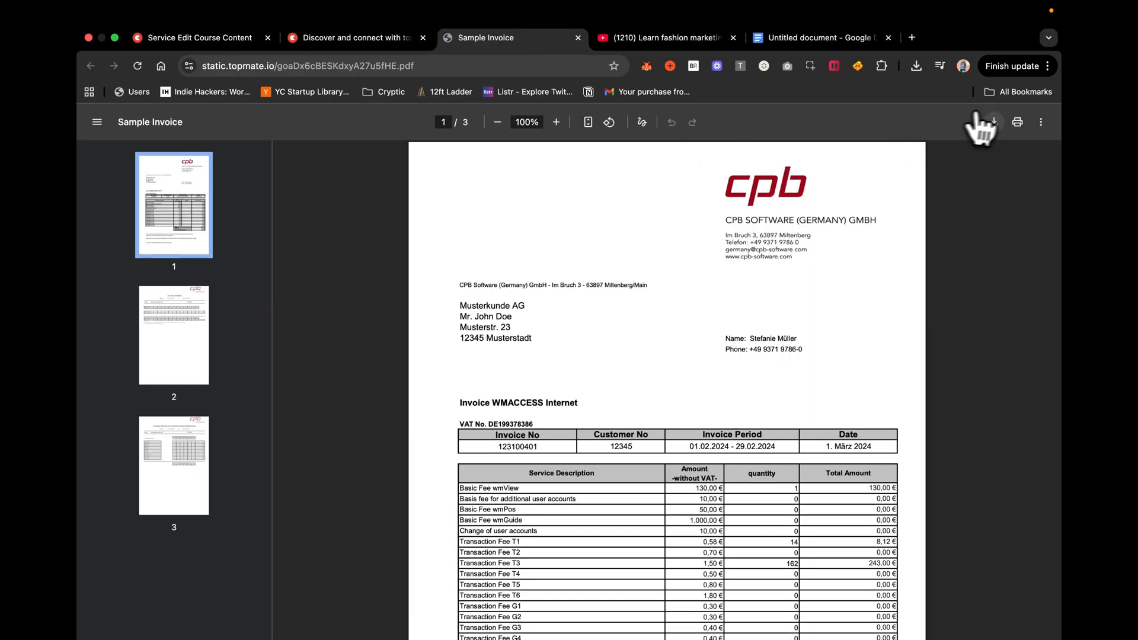
left_click(368, 40)
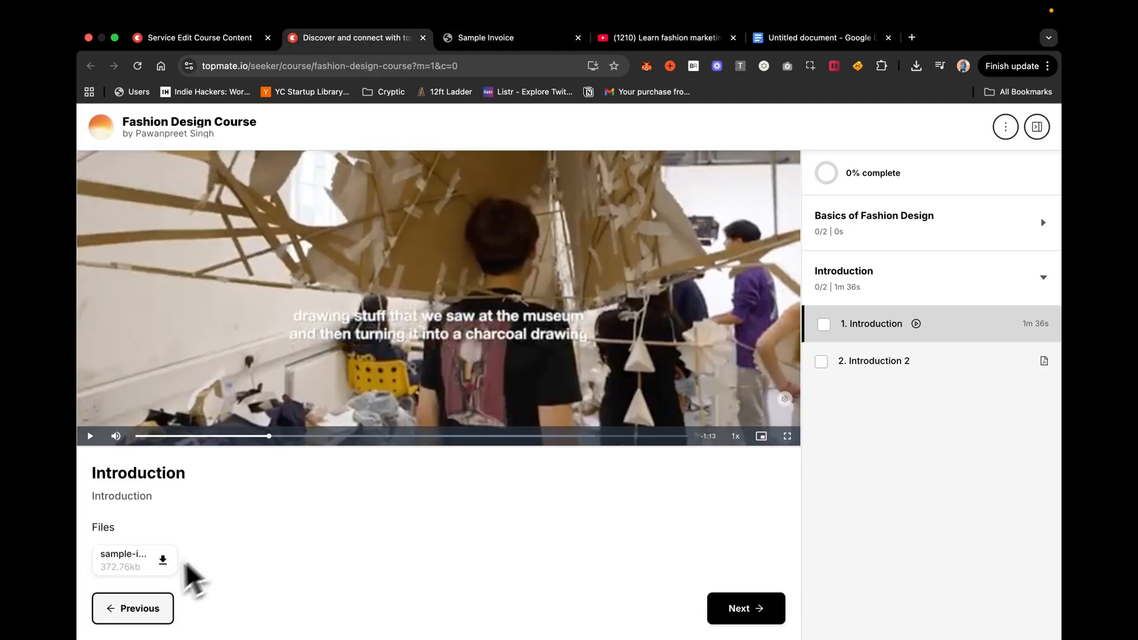
Step: Open the Introduction 2 chapter and read through its embedded PDF as far as page 2
scroll(600, 508, "up", 2)
left_click(898, 363)
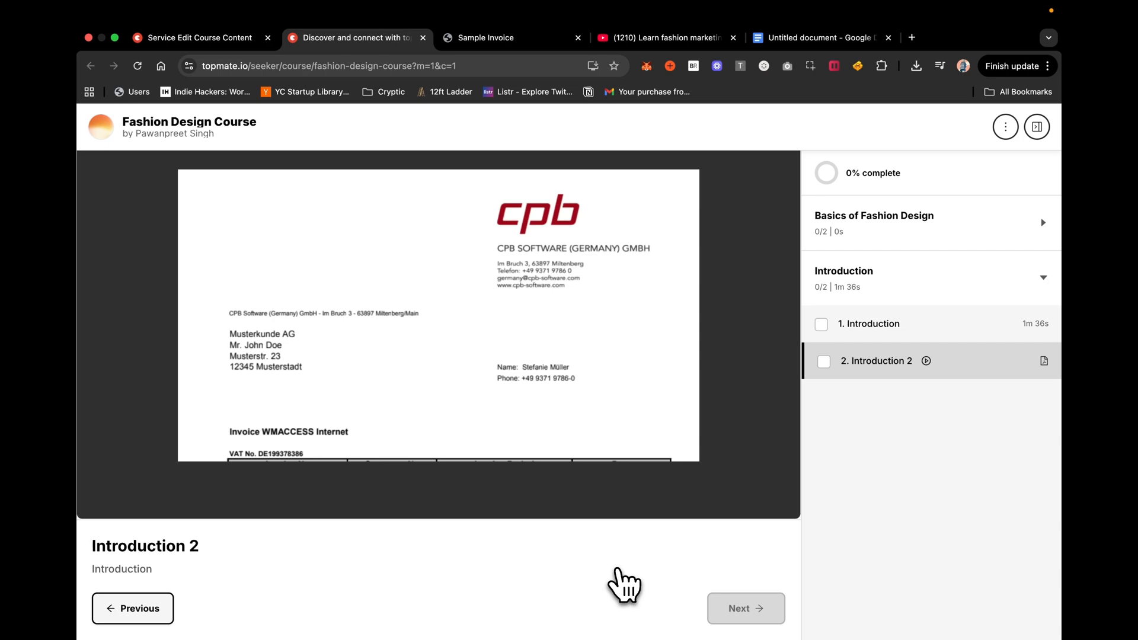
scroll(643, 430, "down", 10)
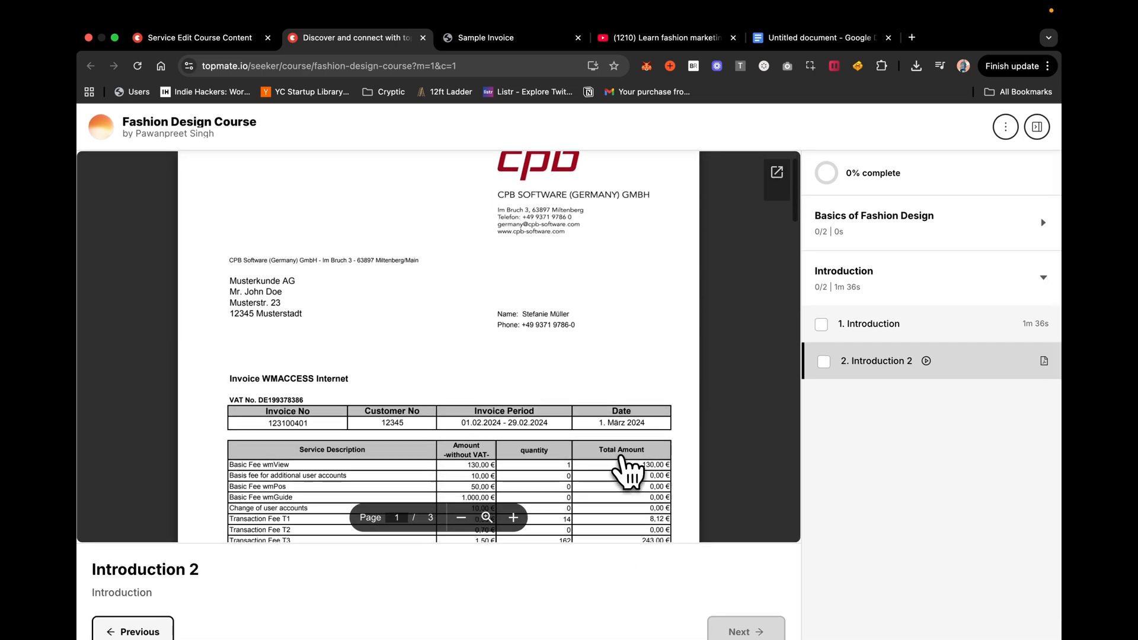
scroll(623, 463, "down", 12)
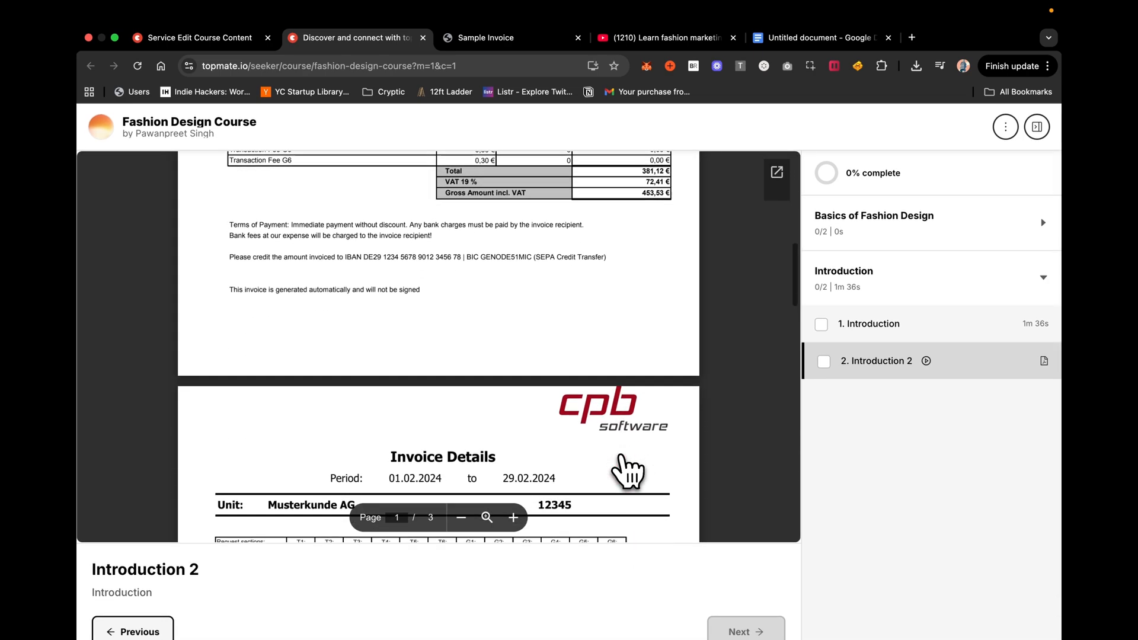
scroll(622, 503, "down", 3)
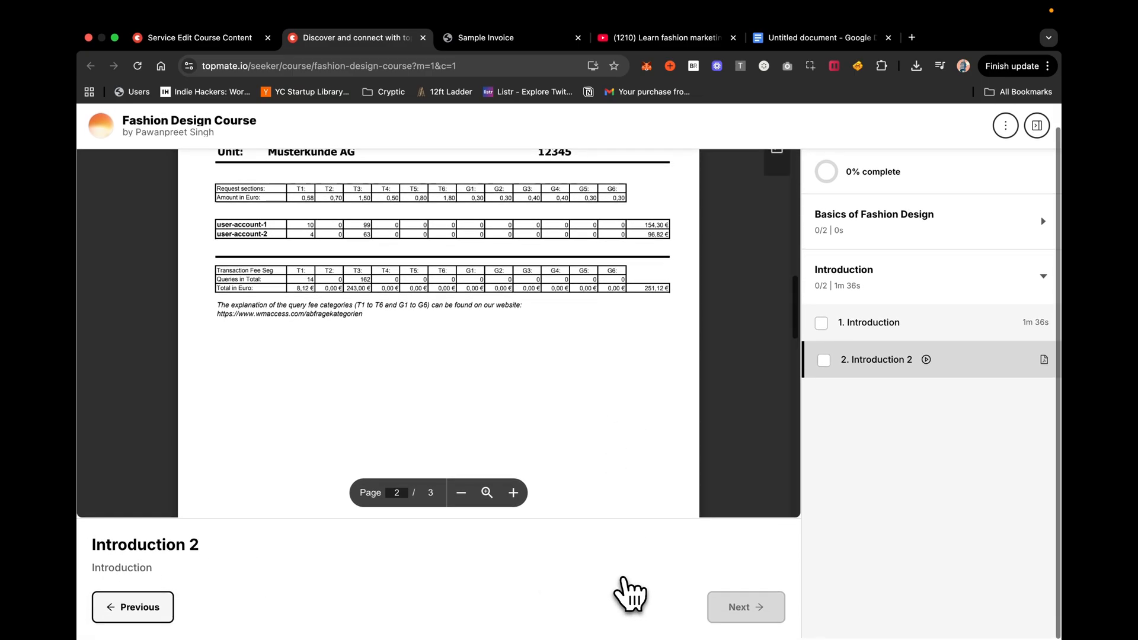
Step: Go back to the Introduction chapter and mark all four chapters in both sections as complete
left_click(157, 615)
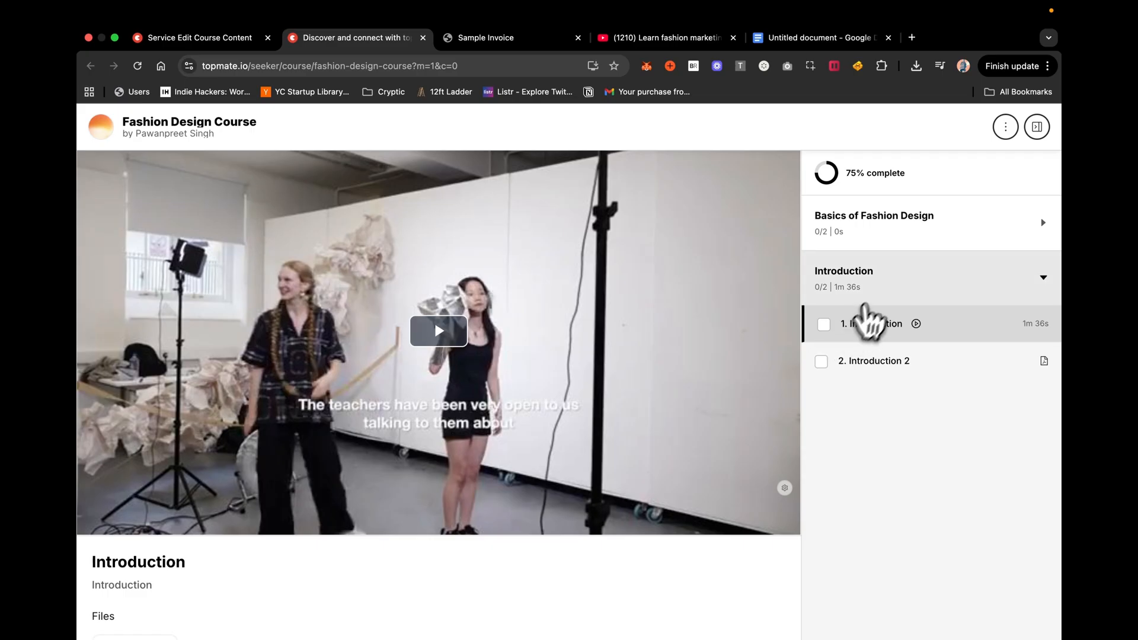
left_click(875, 234)
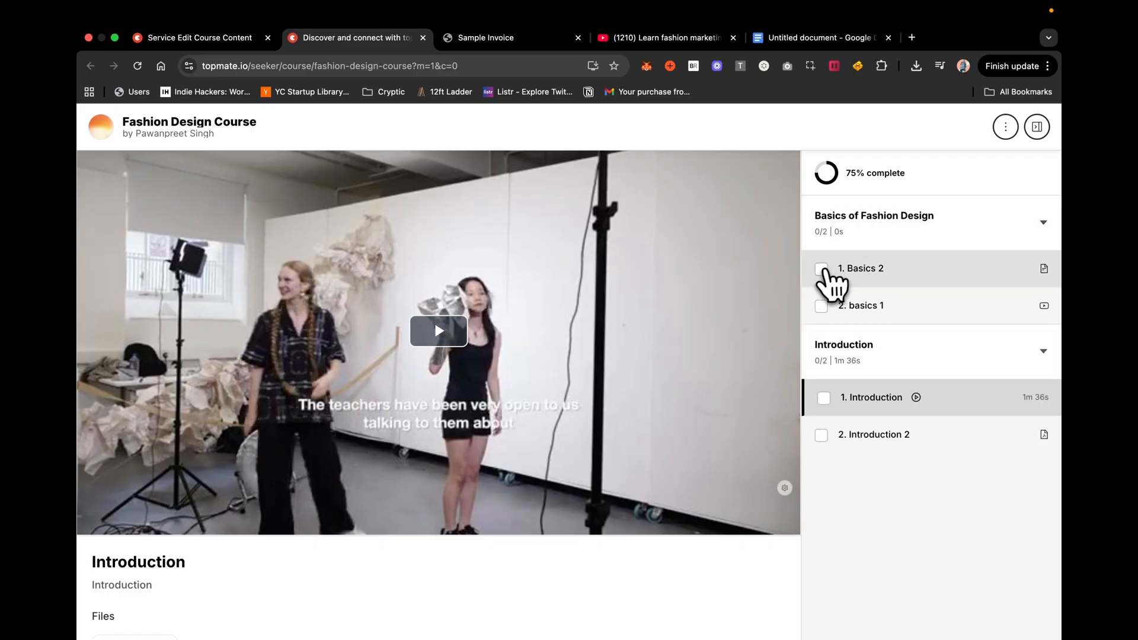
left_click(822, 307)
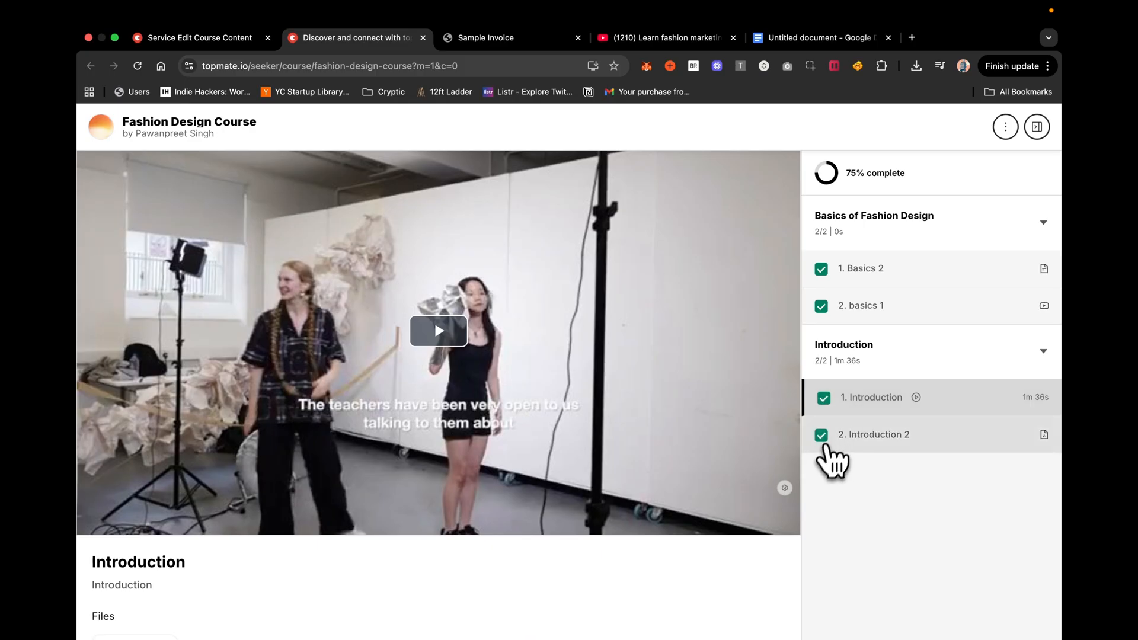
Step: Check the course options and the layout with the syllabus sidebar hidden, restore the sidebar, and return to the course content editor
scroll(630, 614, "down", 3)
scroll(652, 563, "up", 3)
left_click(1006, 127)
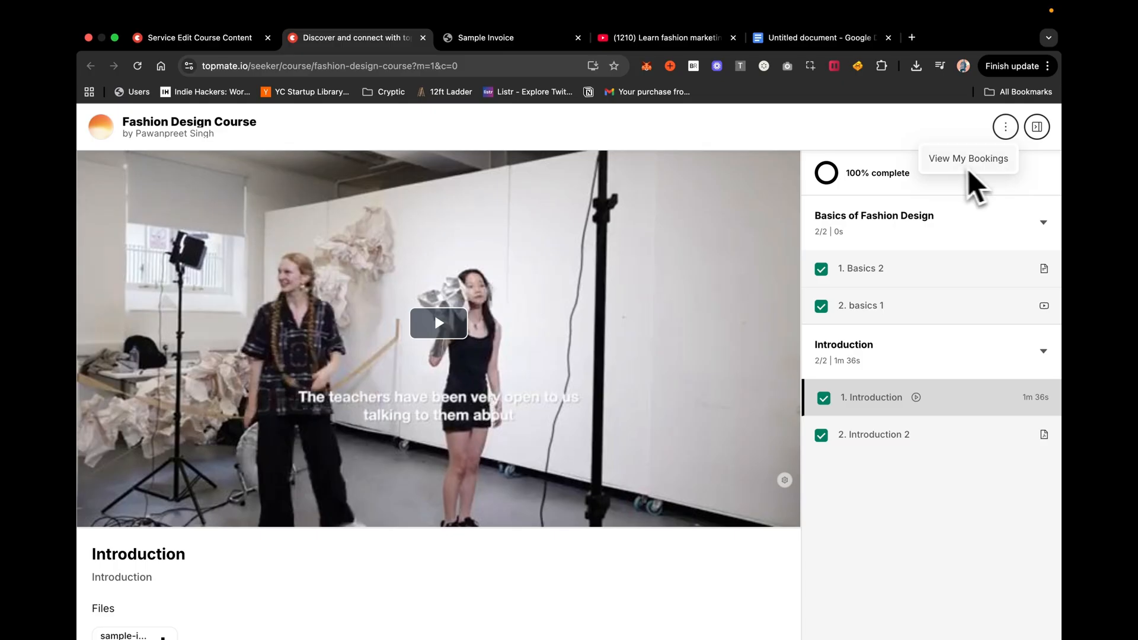
left_click(1038, 127)
scroll(964, 323, "down", 3)
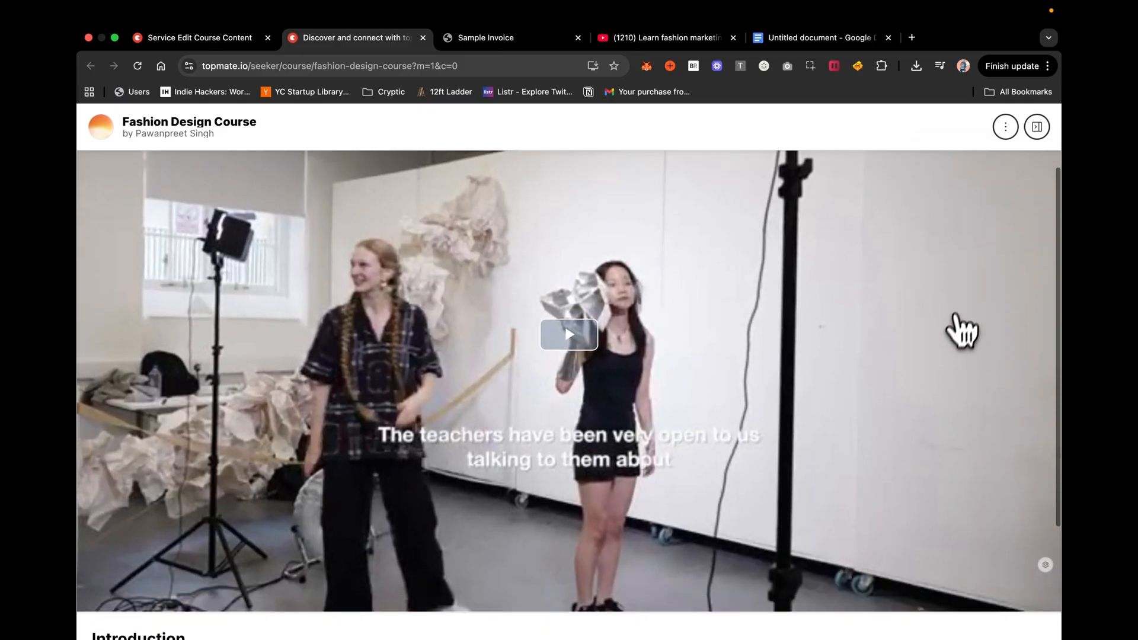
scroll(978, 385, "up", 1)
scroll(978, 337, "up", 2)
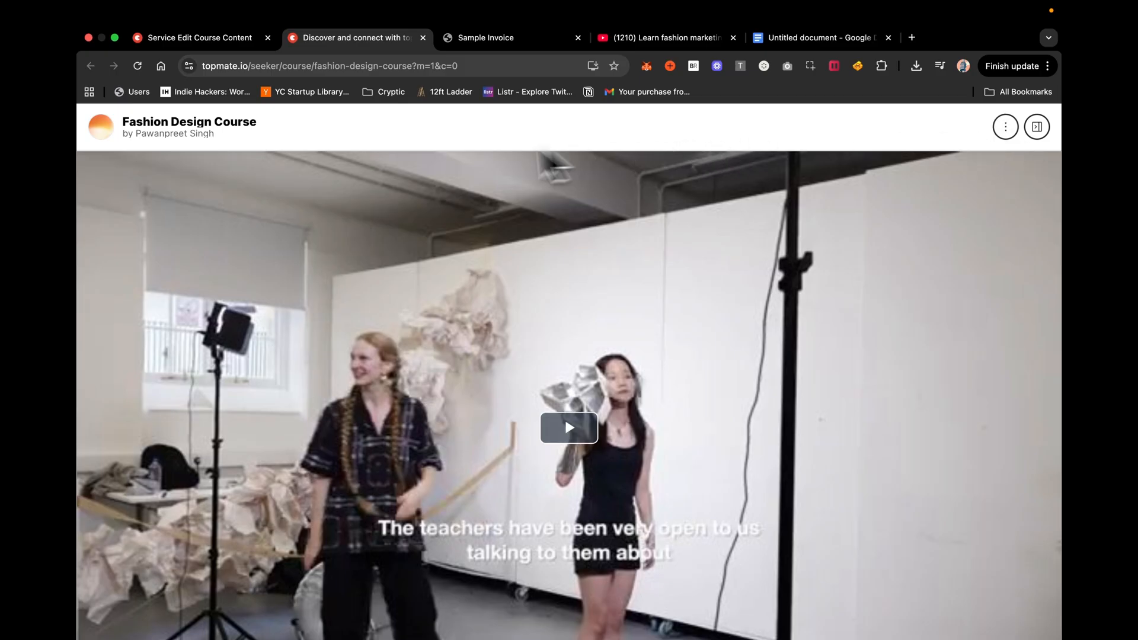
left_click(1037, 128)
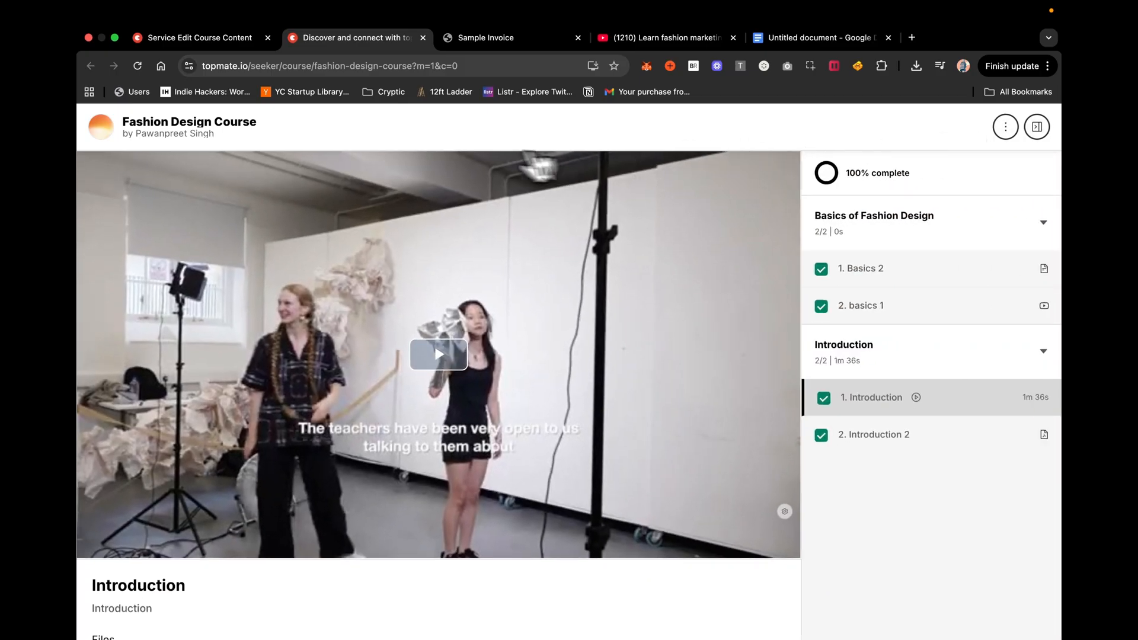
left_click(237, 39)
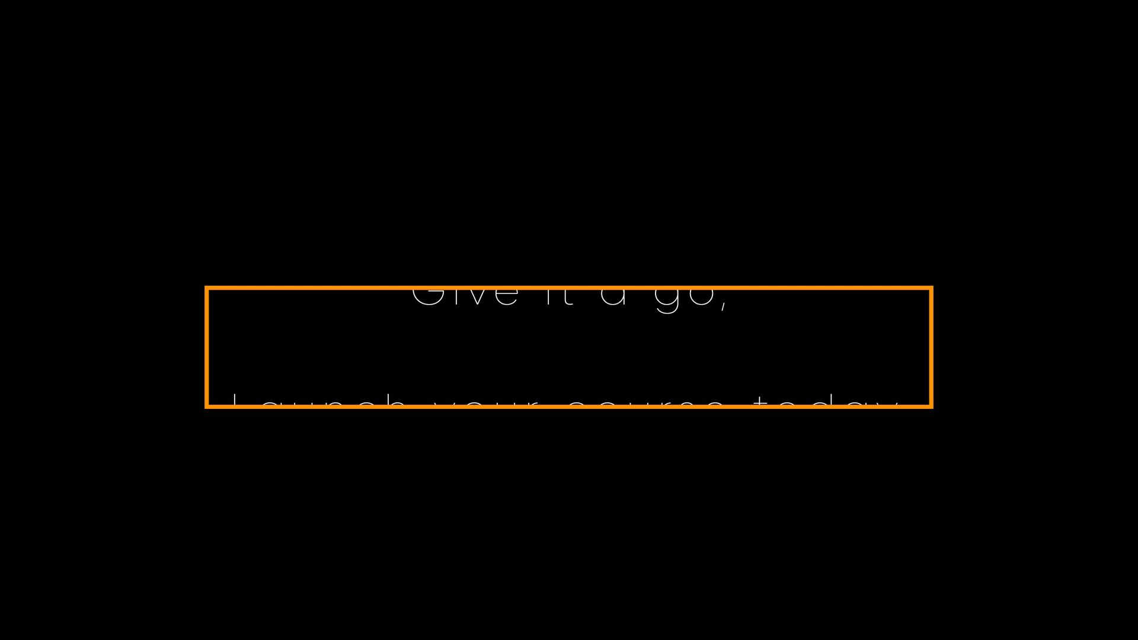